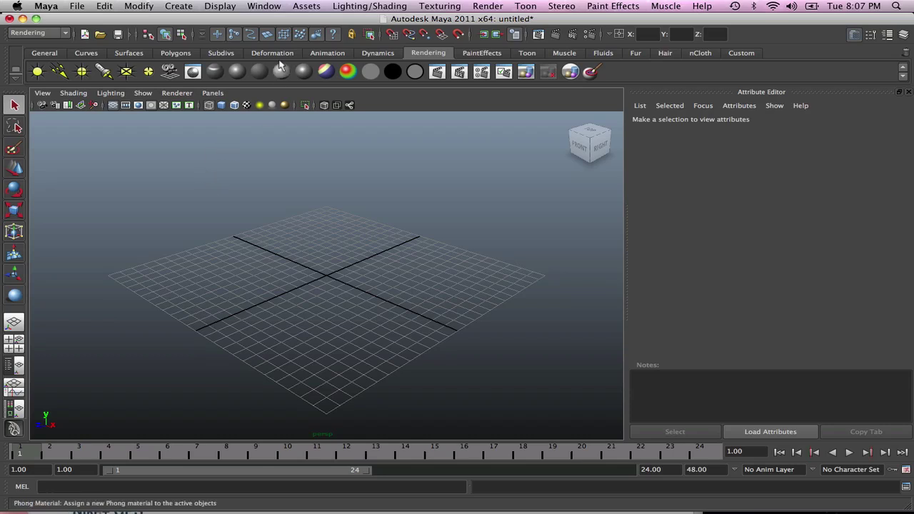
Create a large NURBS sphere near the middle of the grid and show it in shaded display
{"action": "left_click", "coordinate": [126, 54]}
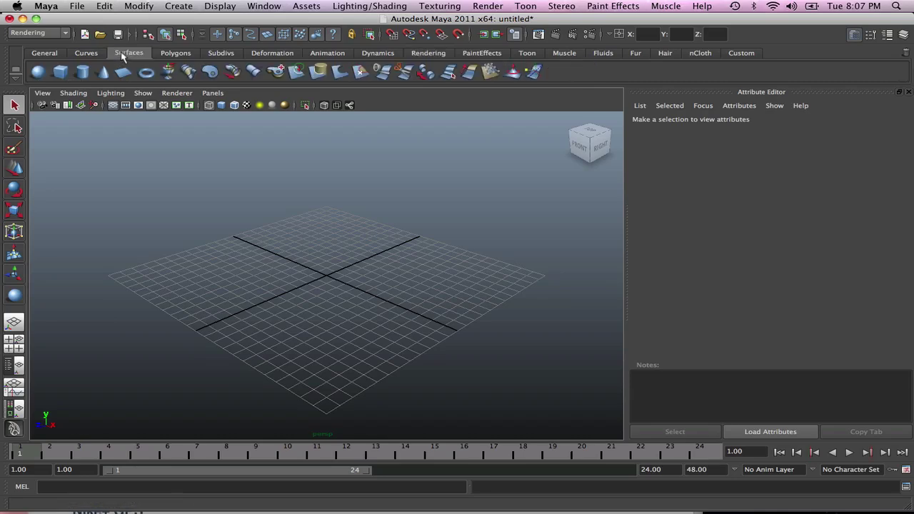
{"action": "left_click", "coordinate": [39, 72]}
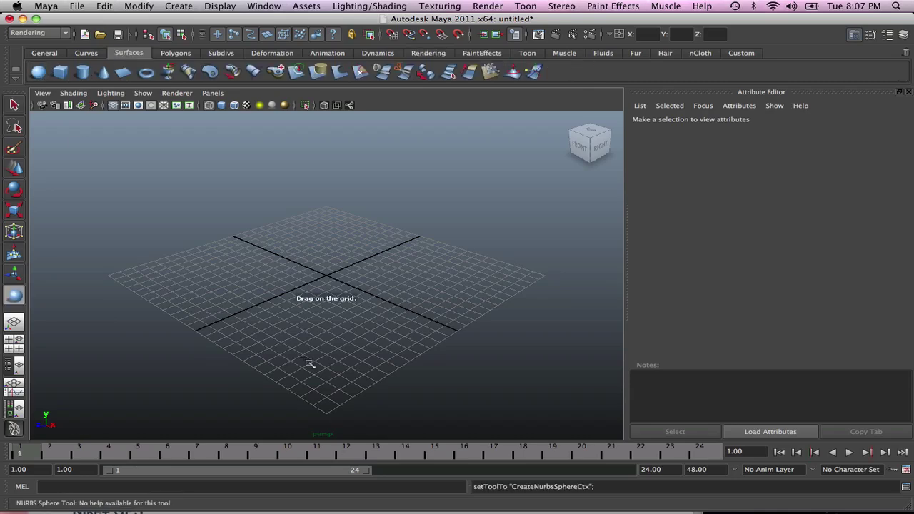
{"action": "mouse_move", "coordinate": [275, 240]}
{"action": "left_mouse_down"}
{"action": "mouse_move", "coordinate": [333, 315]}
{"action": "mouse_move", "coordinate": [325, 290]}
{"action": "mouse_move", "coordinate": [337, 304]}
{"action": "left_mouse_up"}
{"action": "key", "text": "5"}
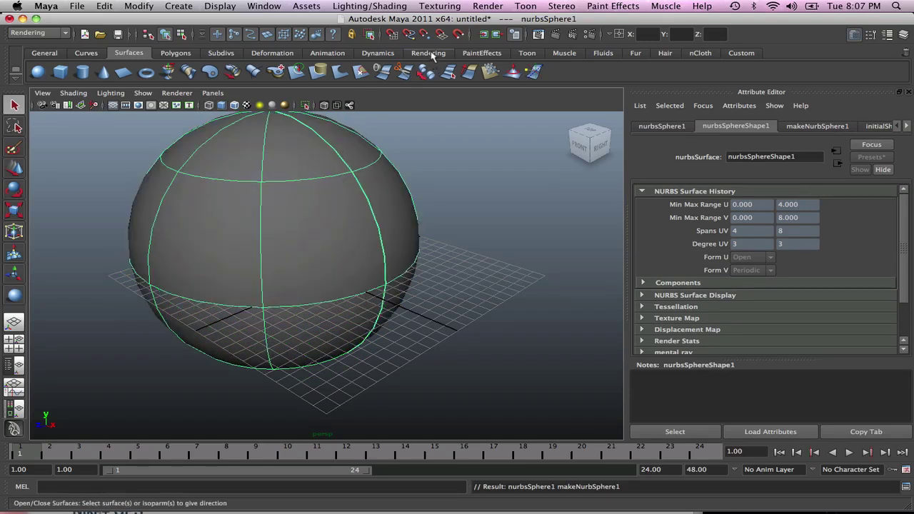
Assign a new Ramp Shader material to the sphere
{"action": "left_click", "coordinate": [430, 54]}
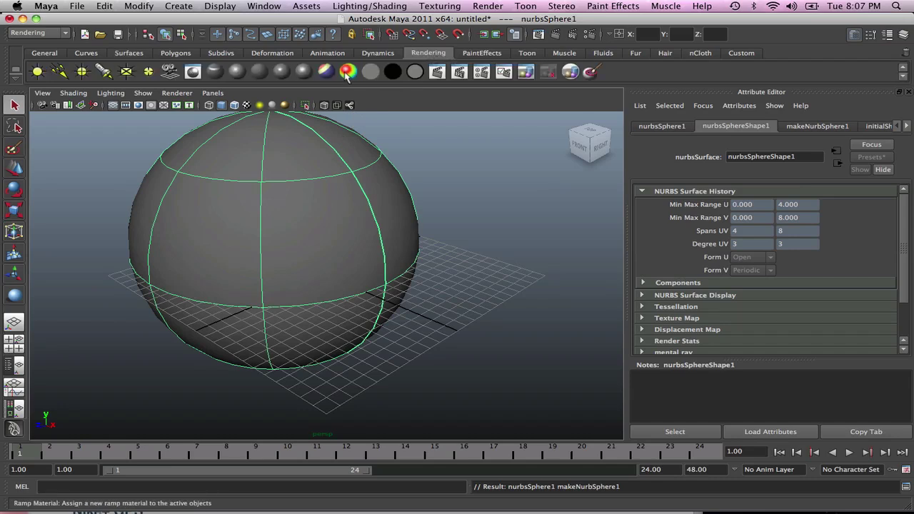
{"action": "left_click", "coordinate": [390, 9]}
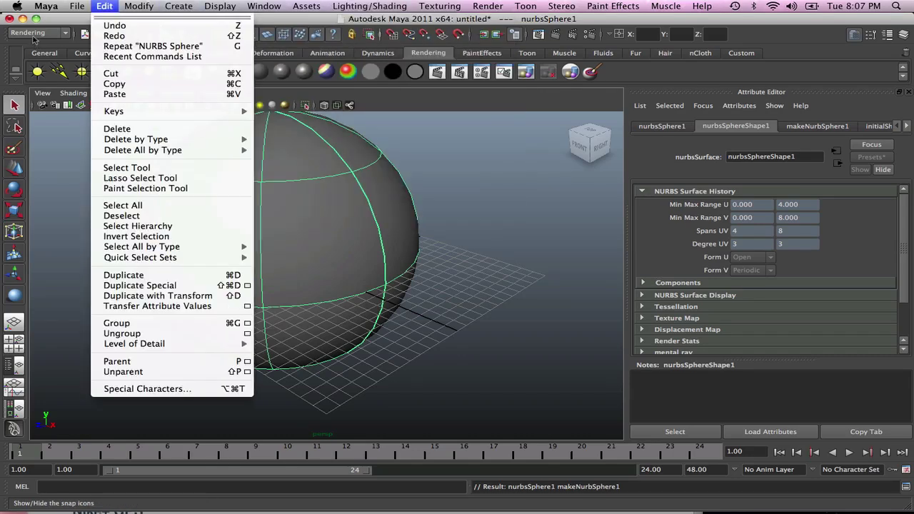
{"action": "mouse_move", "coordinate": [366, 7]}
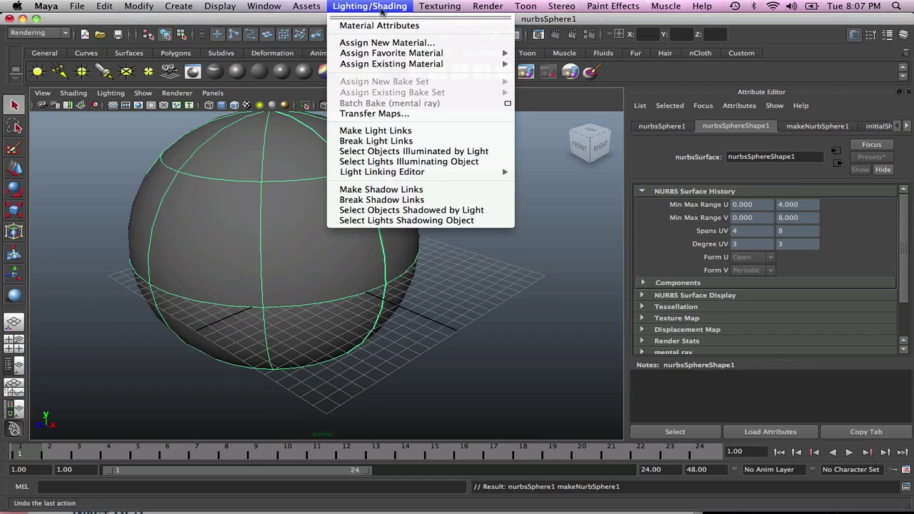
{"action": "left_click", "coordinate": [407, 42]}
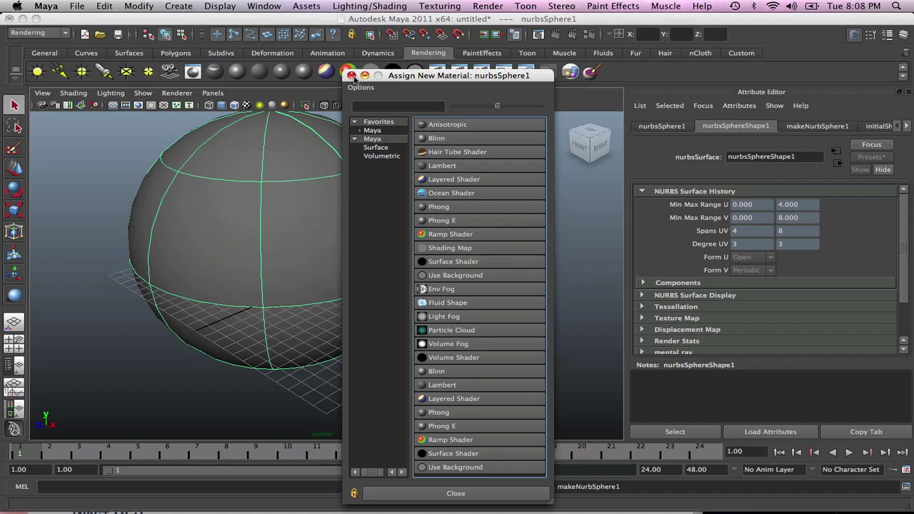
{"action": "left_click", "coordinate": [454, 235]}
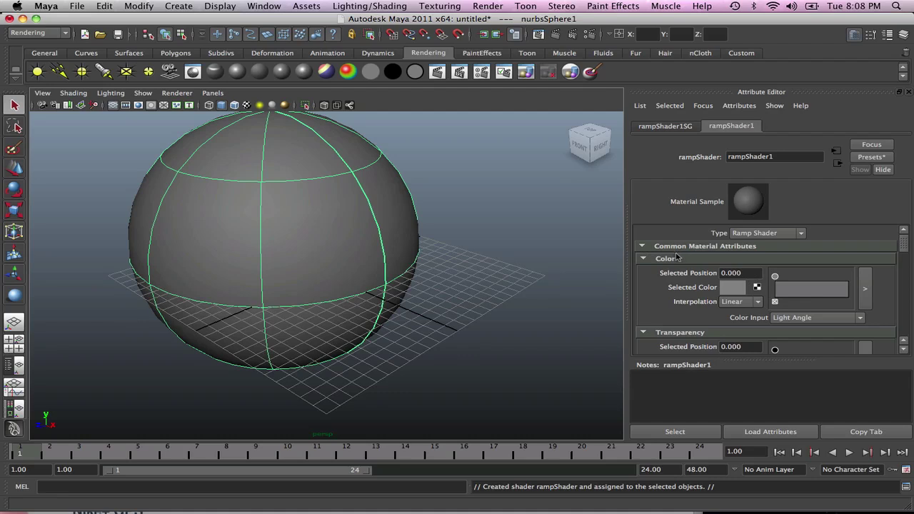
Look through the ramp shader's color, transparency, incandescence and specular attributes
{"action": "scroll", "coordinate": [677, 257], "scroll_direction": "down", "scroll_amount": 1}
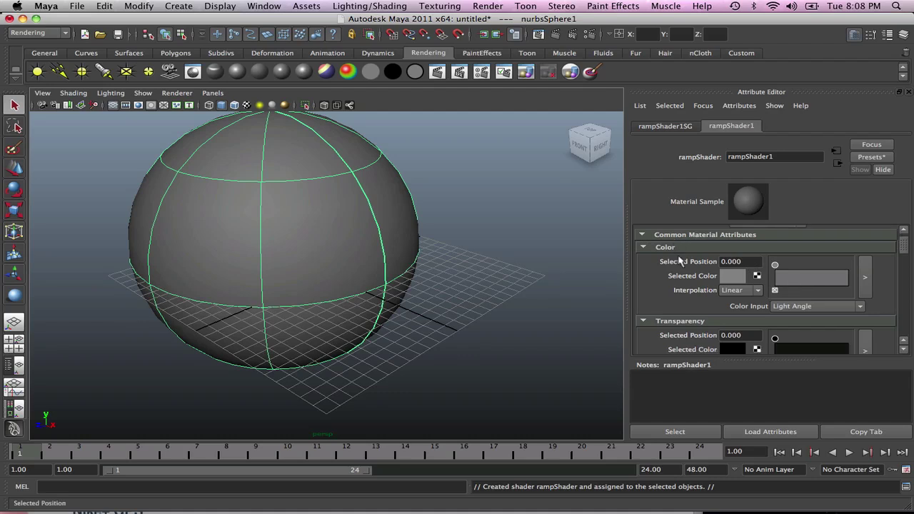
{"action": "scroll", "coordinate": [678, 261], "scroll_direction": "down", "scroll_amount": 2}
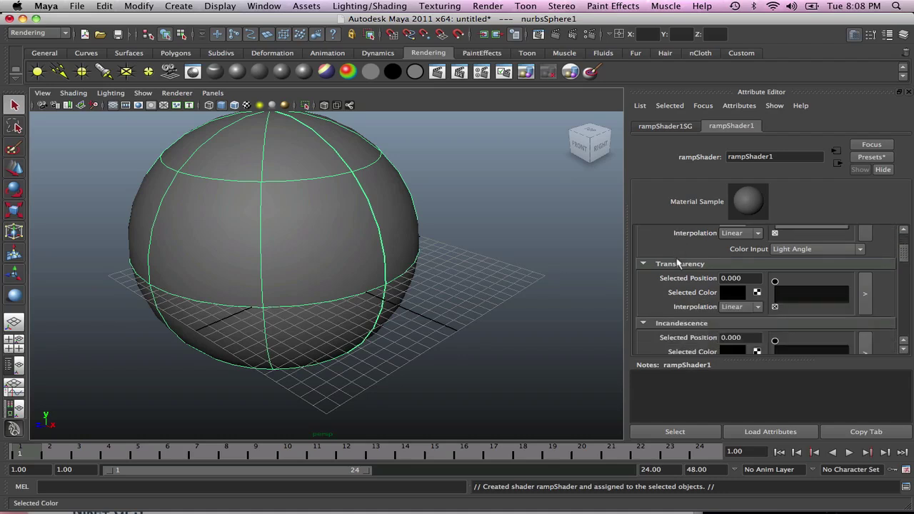
{"action": "scroll", "coordinate": [677, 263], "scroll_direction": "down", "scroll_amount": 4}
{"action": "scroll", "coordinate": [697, 303], "scroll_direction": "down", "scroll_amount": 2}
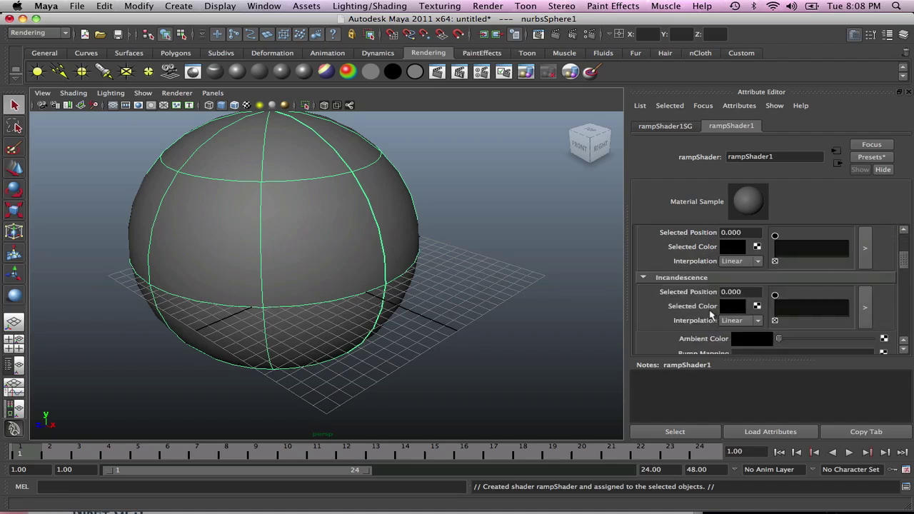
{"action": "scroll", "coordinate": [714, 296], "scroll_direction": "down", "scroll_amount": 4}
{"action": "scroll", "coordinate": [717, 293], "scroll_direction": "down", "scroll_amount": 13}
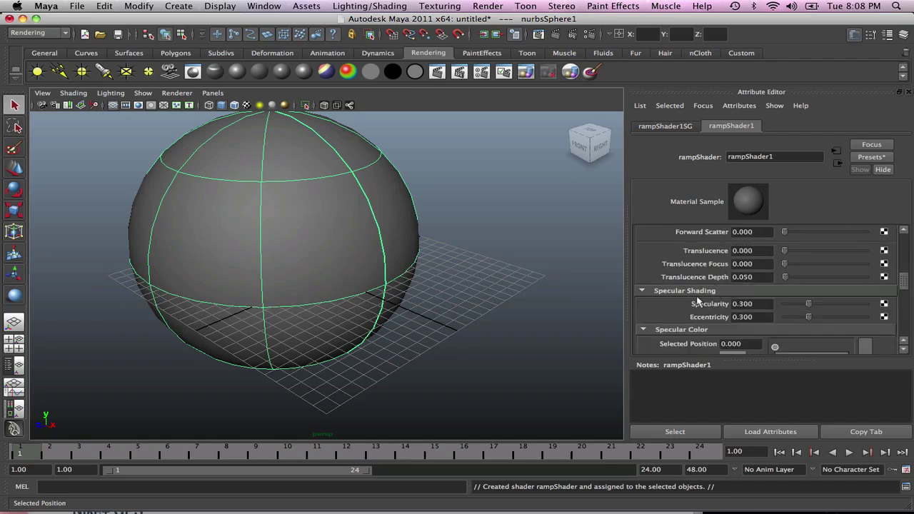
{"action": "scroll", "coordinate": [704, 340], "scroll_direction": "down", "scroll_amount": 5}
{"action": "scroll", "coordinate": [704, 340], "scroll_direction": "down", "scroll_amount": 1}
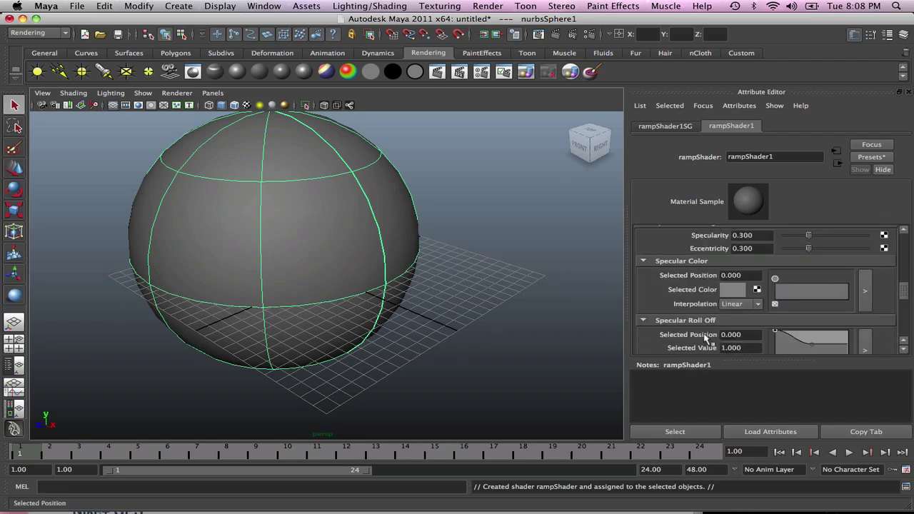
{"action": "scroll", "coordinate": [713, 290], "scroll_direction": "up", "scroll_amount": 6}
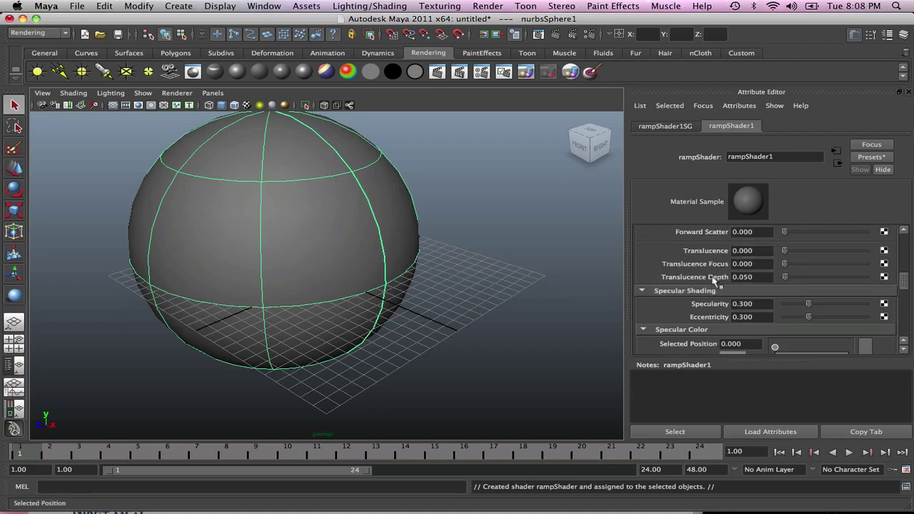
{"action": "scroll", "coordinate": [713, 280], "scroll_direction": "up", "scroll_amount": 1}
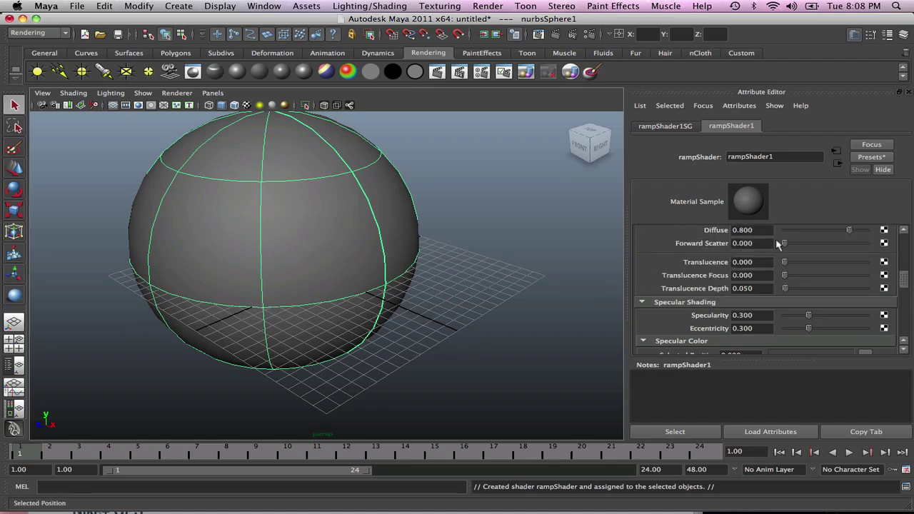
{"action": "scroll", "coordinate": [788, 250], "scroll_direction": "up", "scroll_amount": 15}
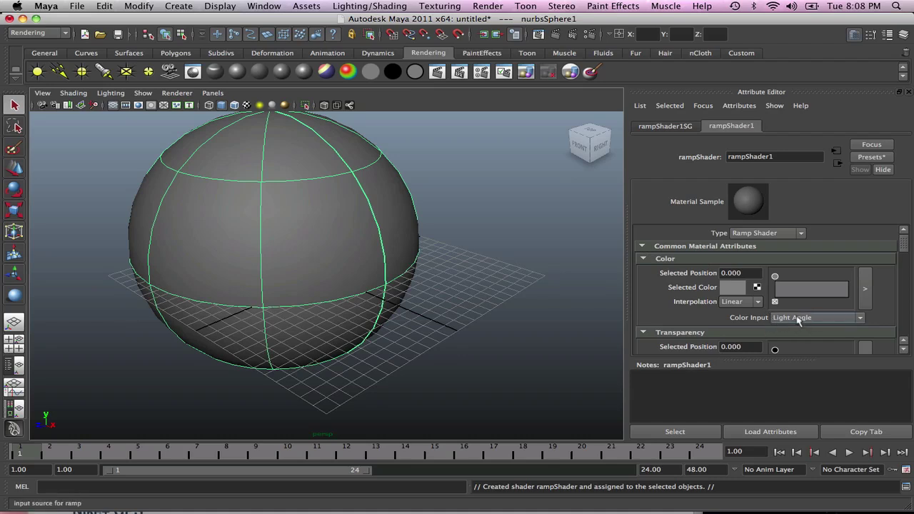
Set the ramp's Color Input to Facing Angle and add a second color marker at about position 0.626
{"action": "left_click", "coordinate": [860, 318]}
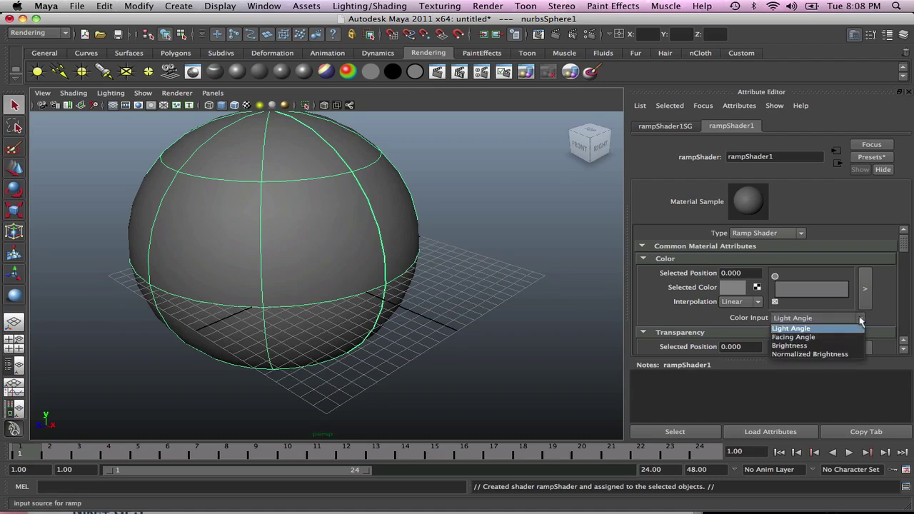
{"action": "left_click", "coordinate": [813, 338]}
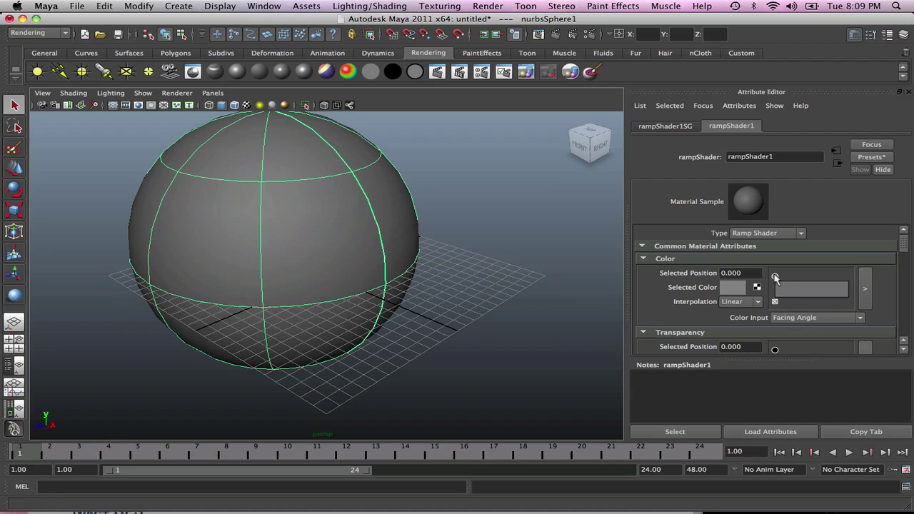
{"action": "left_click", "coordinate": [814, 289]}
{"action": "left_click_drag", "start_coordinate": [813, 289], "coordinate": [821, 291]}
Color the ramp's first marker, at position 0, dark blue using a recent color
{"action": "left_click", "coordinate": [776, 277]}
{"action": "left_click", "coordinate": [734, 289]}
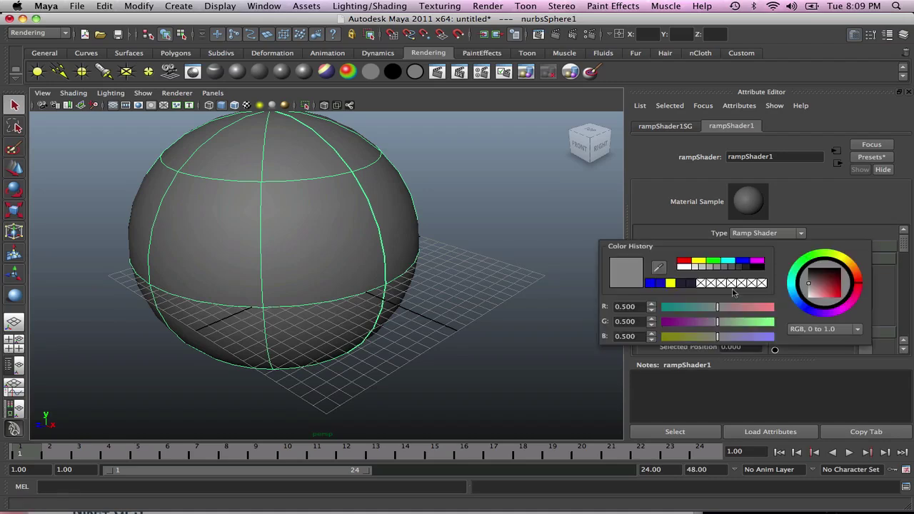
{"action": "left_click", "coordinate": [652, 284]}
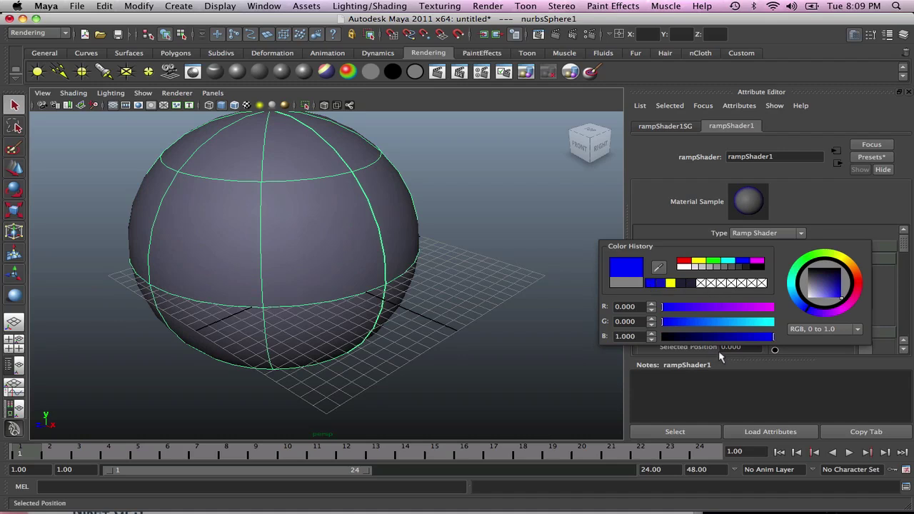
{"action": "left_click", "coordinate": [665, 284]}
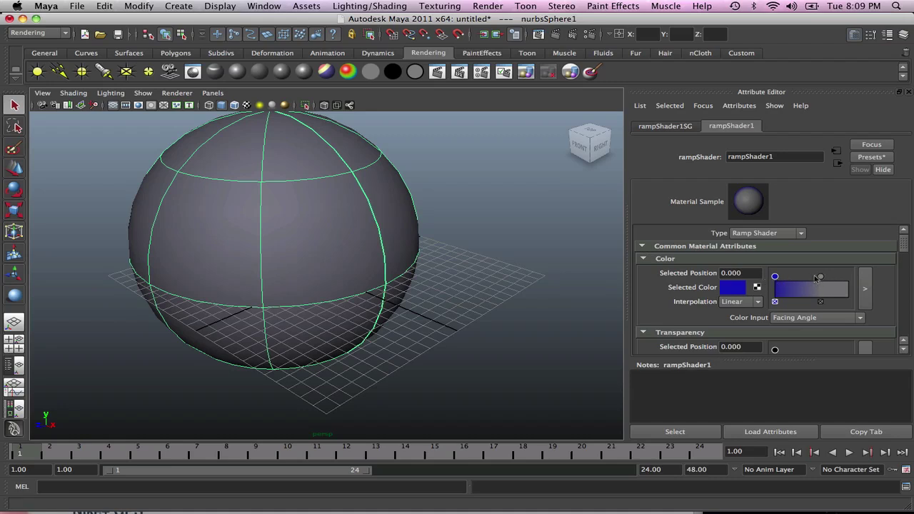
Color the ramp's second marker bright red
{"action": "left_click", "coordinate": [820, 276]}
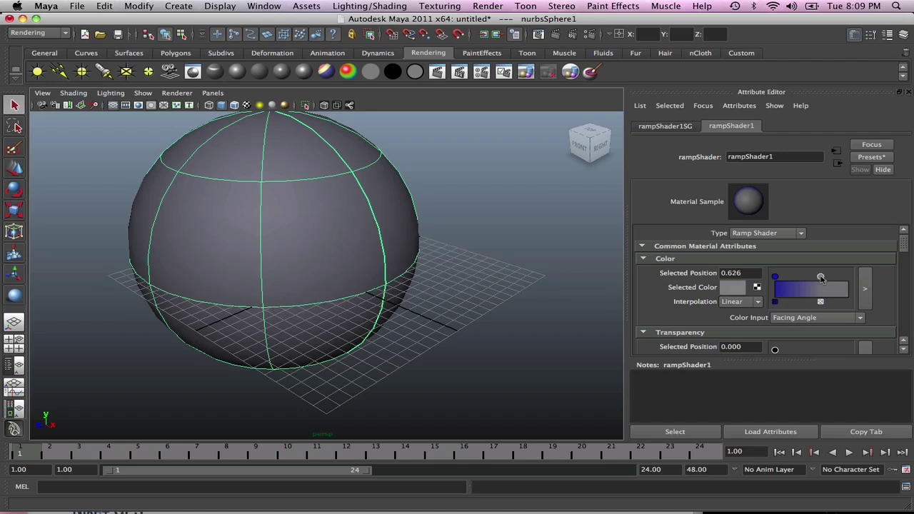
{"action": "left_click", "coordinate": [742, 289]}
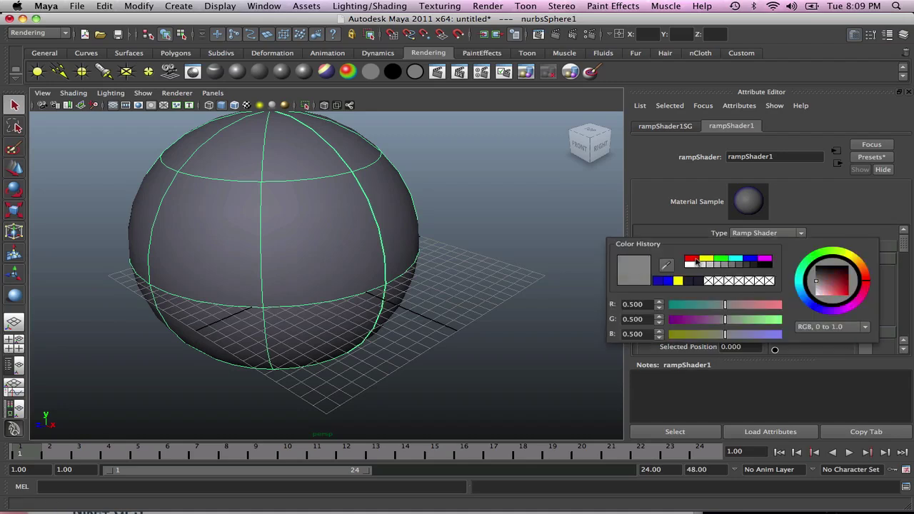
{"action": "left_click", "coordinate": [692, 259]}
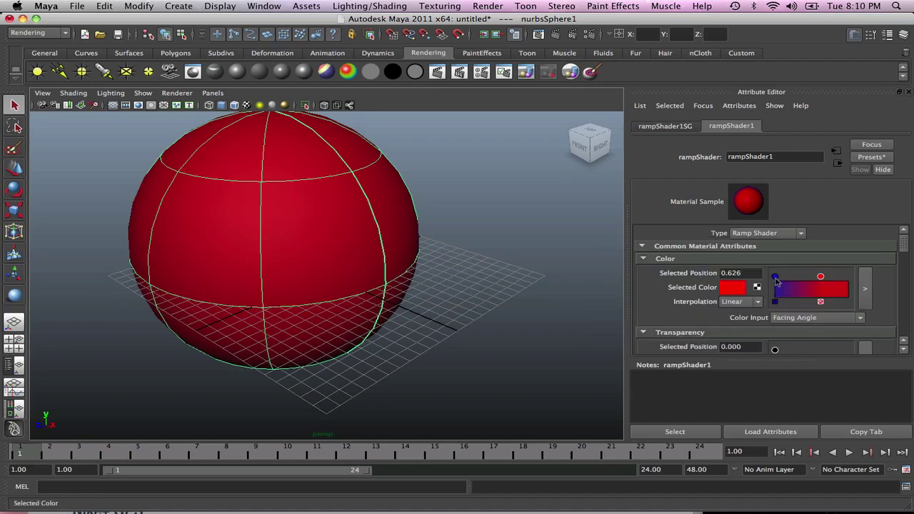
Move the red color marker to about position 0.983 and the blue one to about 0.296
{"action": "left_click_drag", "start_coordinate": [826, 278], "coordinate": [833, 279]}
{"action": "left_click_drag", "start_coordinate": [778, 279], "coordinate": [849, 281]}
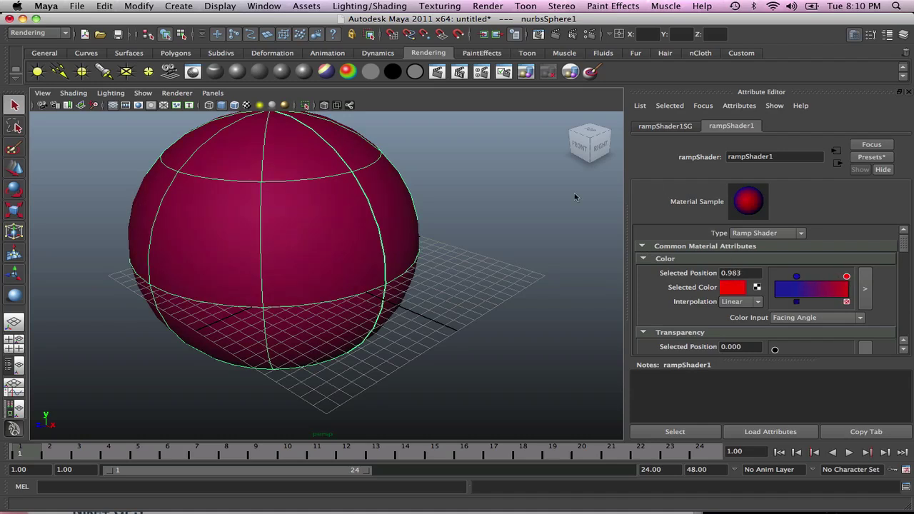
Refresh the material swatch and render the current frame to check the blue-to-red falloff on the sphere
{"action": "left_click", "coordinate": [759, 200]}
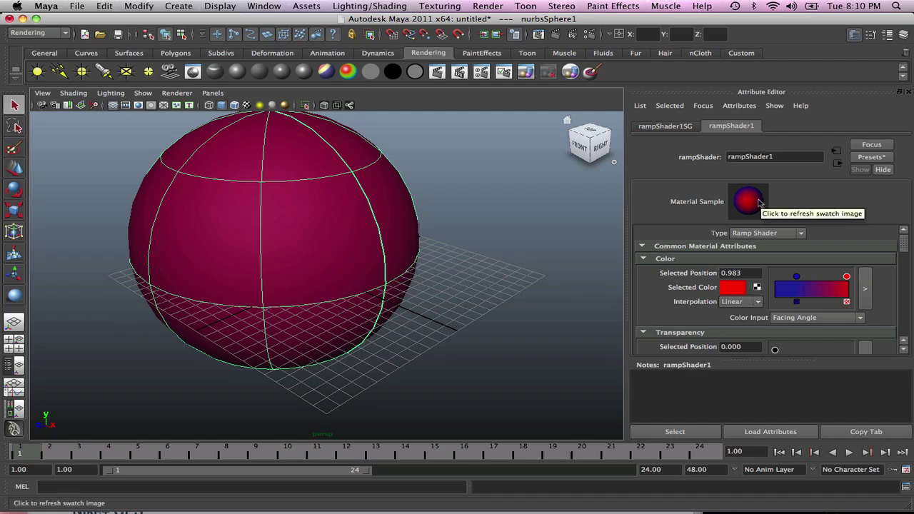
{"action": "left_click", "coordinate": [760, 202]}
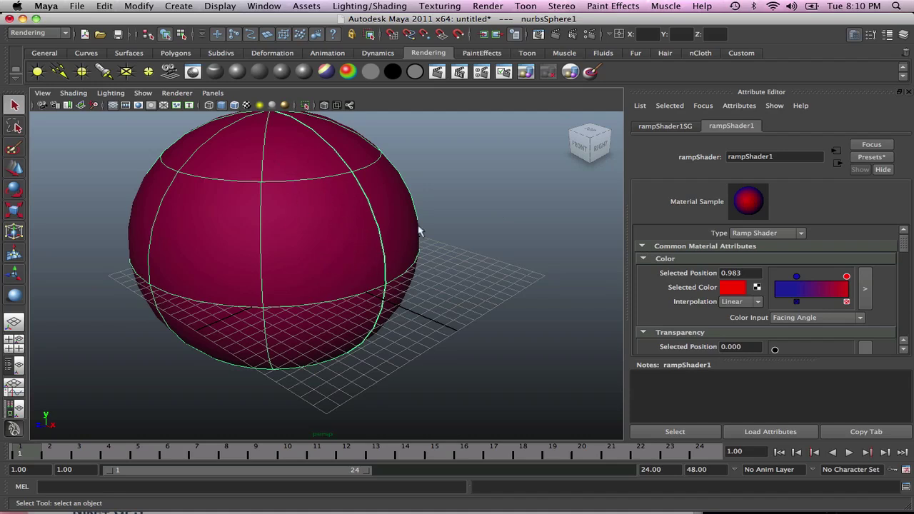
{"action": "left_click", "coordinate": [554, 35]}
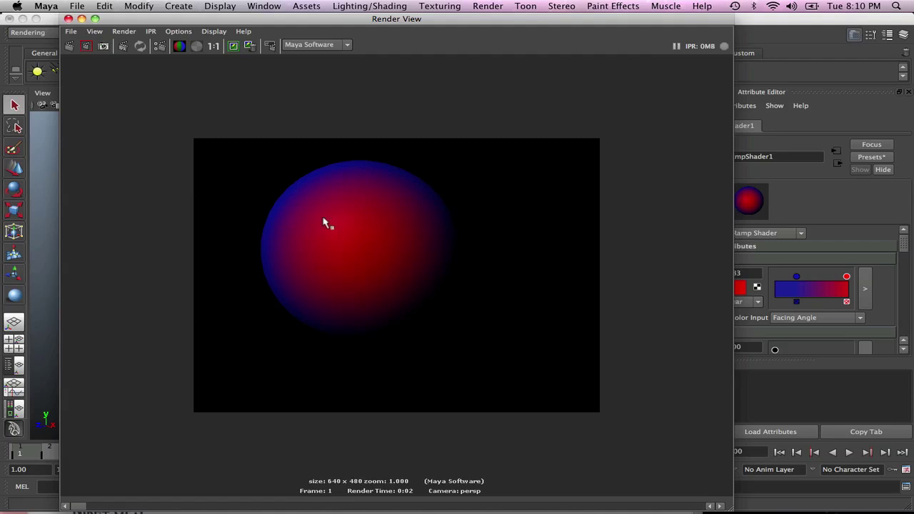
{"action": "left_click", "coordinate": [68, 18]}
Using the enlarged color ramp, move the blue marker to about position 0.4435 and make its blue brighter
{"action": "left_click", "coordinate": [865, 289]}
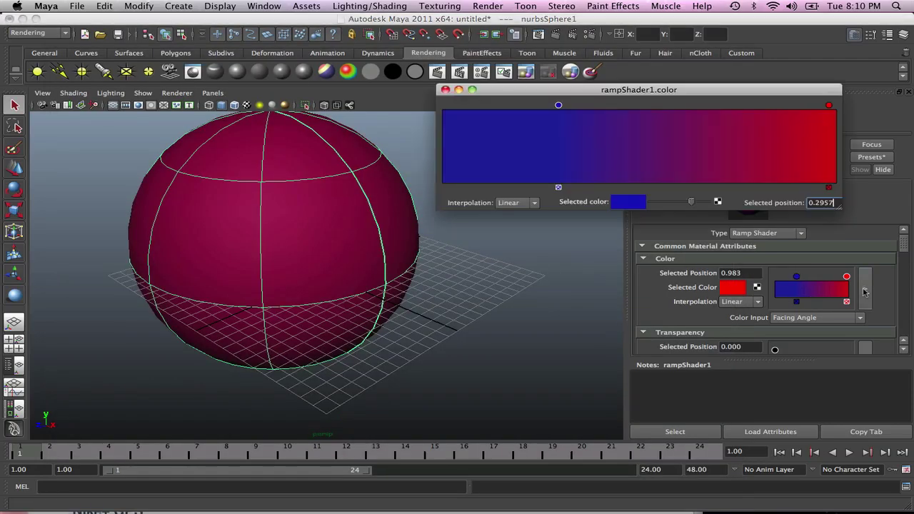
{"action": "mouse_move", "coordinate": [587, 91]}
{"action": "left_mouse_down"}
{"action": "mouse_move", "coordinate": [443, 181]}
{"action": "mouse_move", "coordinate": [505, 181]}
{"action": "mouse_move", "coordinate": [487, 195]}
{"action": "mouse_move", "coordinate": [560, 197]}
{"action": "mouse_move", "coordinate": [485, 194]}
{"action": "left_mouse_up"}
{"action": "mouse_move", "coordinate": [565, 281]}
{"action": "left_mouse_down"}
{"action": "mouse_move", "coordinate": [536, 279]}
{"action": "mouse_move", "coordinate": [588, 278]}
{"action": "mouse_move", "coordinate": [571, 280]}
{"action": "left_mouse_up"}
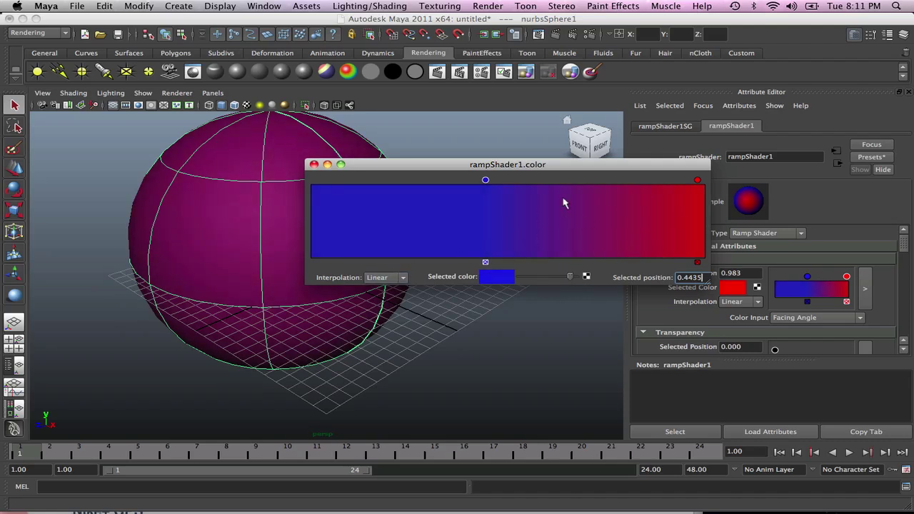
{"action": "left_click", "coordinate": [314, 165]}
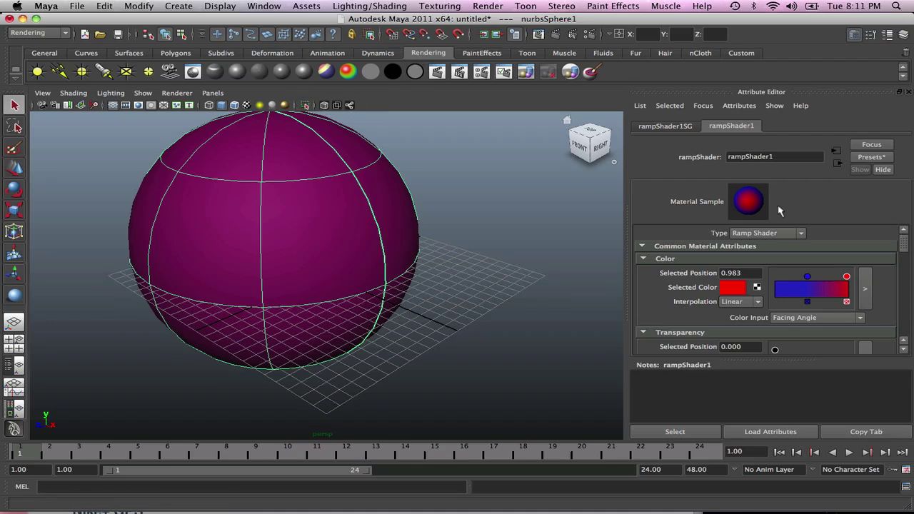
Set the perspective camera's environment background color to white and render the current frame to check the sphere against it
{"action": "scroll", "coordinate": [798, 246], "scroll_direction": "down", "scroll_amount": 1}
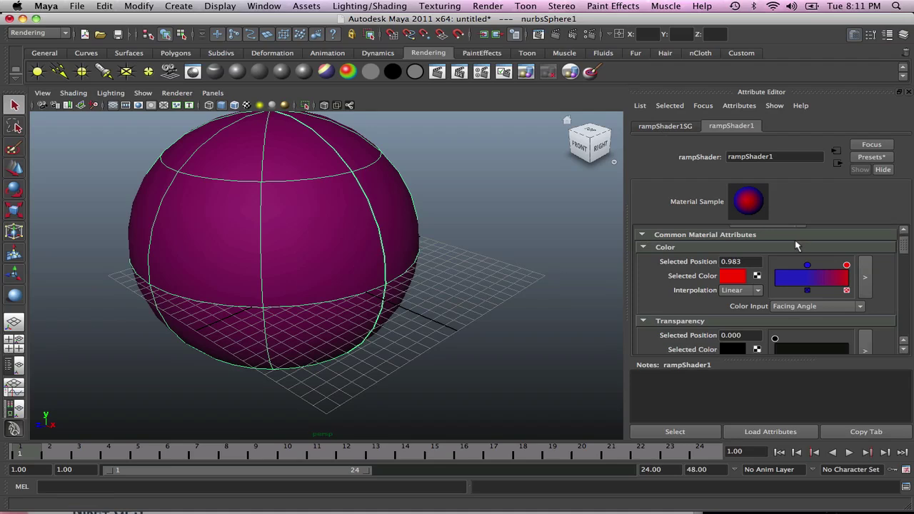
{"action": "left_click", "coordinate": [43, 93]}
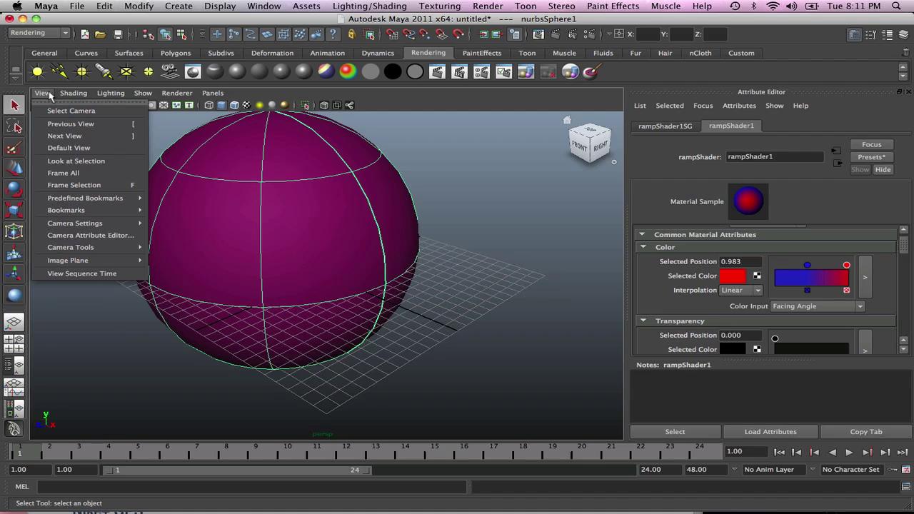
{"action": "mouse_move", "coordinate": [113, 247]}
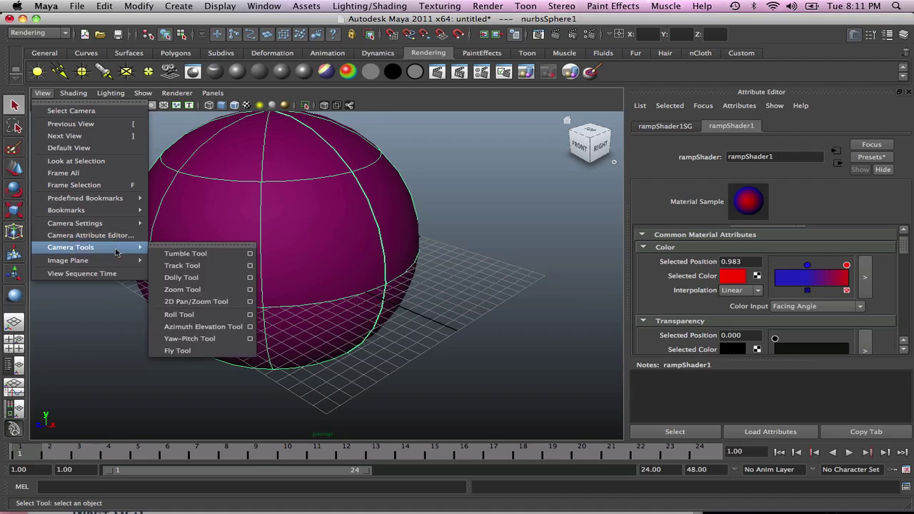
{"action": "left_click", "coordinate": [111, 240]}
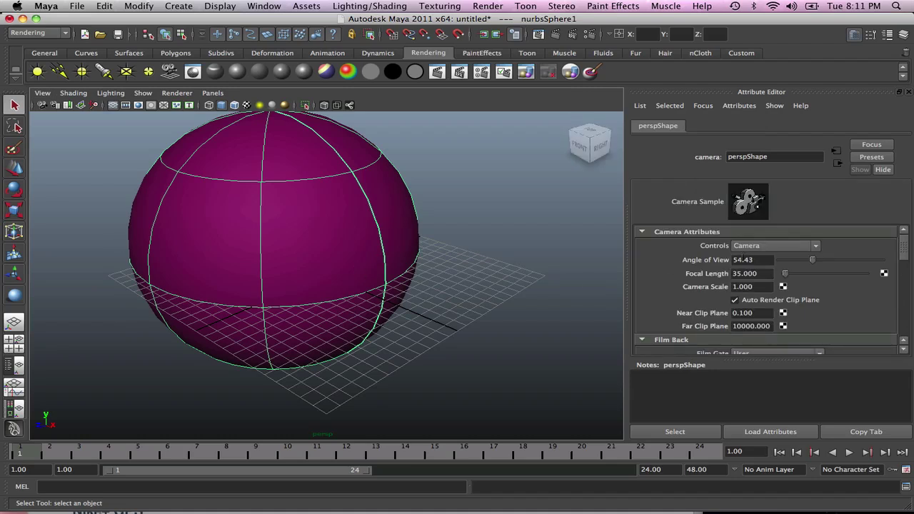
{"action": "scroll", "coordinate": [743, 261], "scroll_direction": "down", "scroll_amount": 1}
{"action": "scroll", "coordinate": [743, 261], "scroll_direction": "down", "scroll_amount": 10}
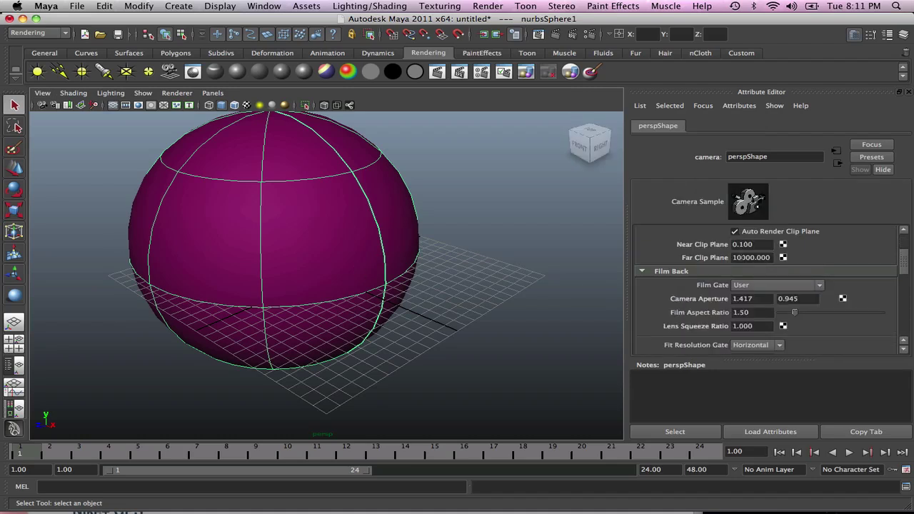
{"action": "scroll", "coordinate": [742, 257], "scroll_direction": "down", "scroll_amount": 15}
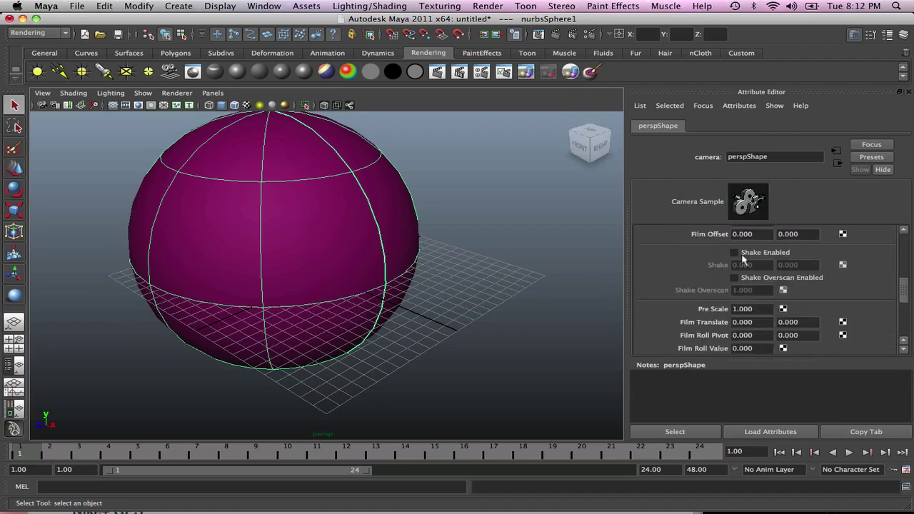
{"action": "scroll", "coordinate": [742, 261], "scroll_direction": "down", "scroll_amount": 2}
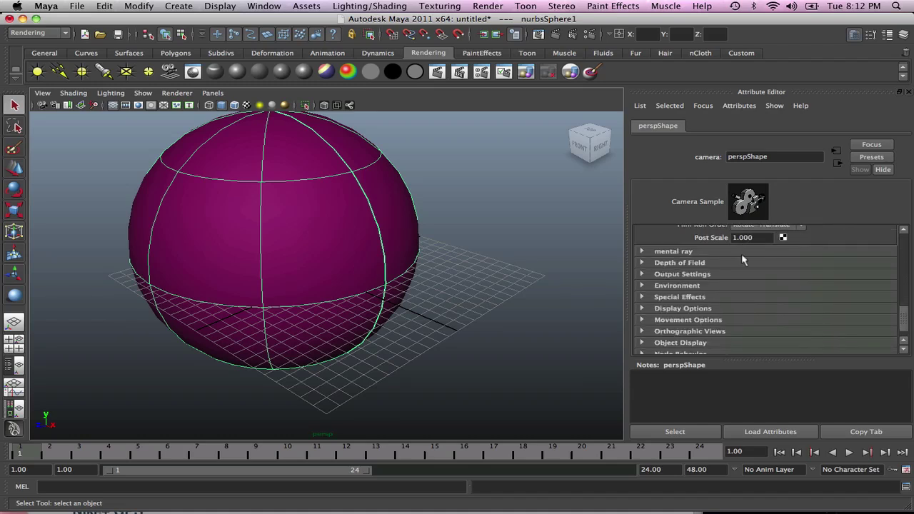
{"action": "scroll", "coordinate": [741, 259], "scroll_direction": "down", "scroll_amount": 1}
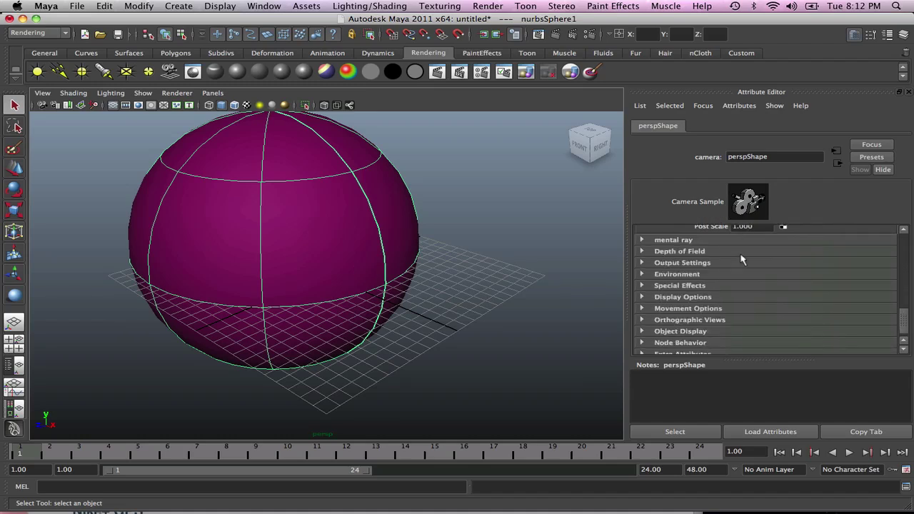
{"action": "left_click", "coordinate": [641, 274]}
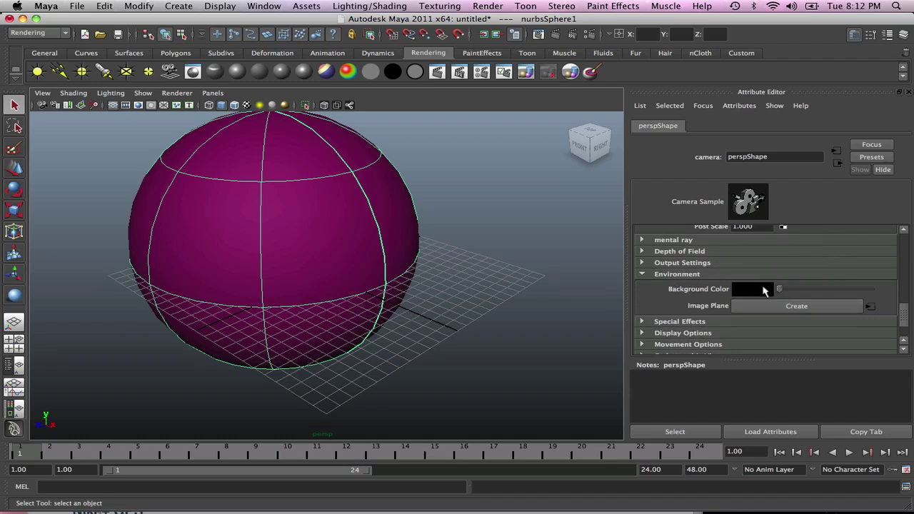
{"action": "left_click", "coordinate": [766, 289]}
{"action": "left_click", "coordinate": [716, 265]}
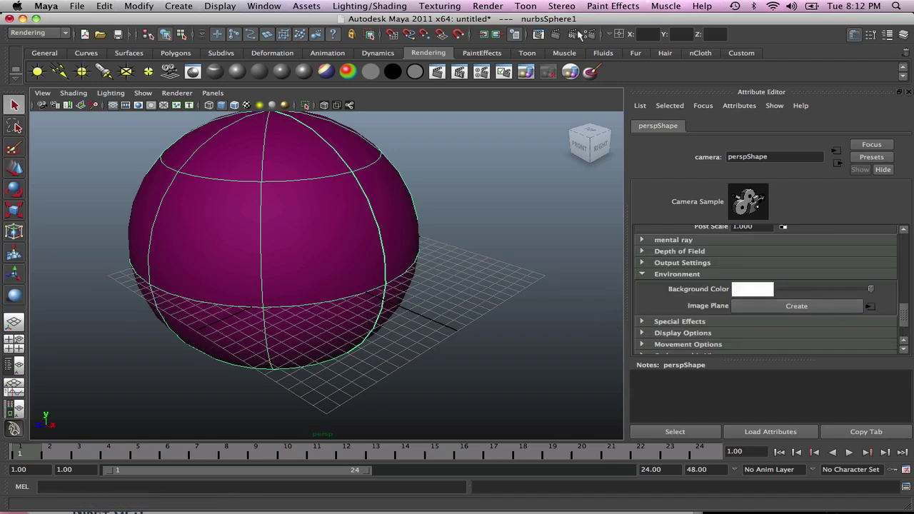
{"action": "left_click", "coordinate": [555, 35]}
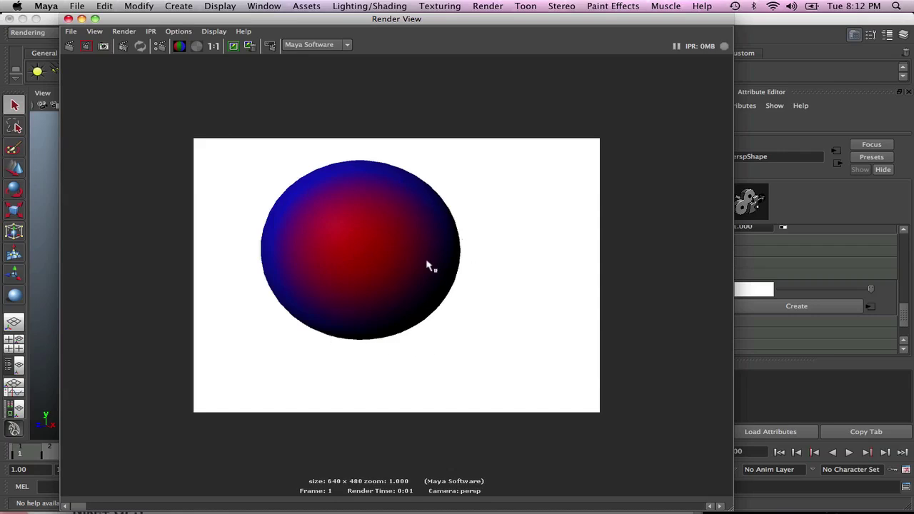
{"action": "left_click", "coordinate": [68, 18]}
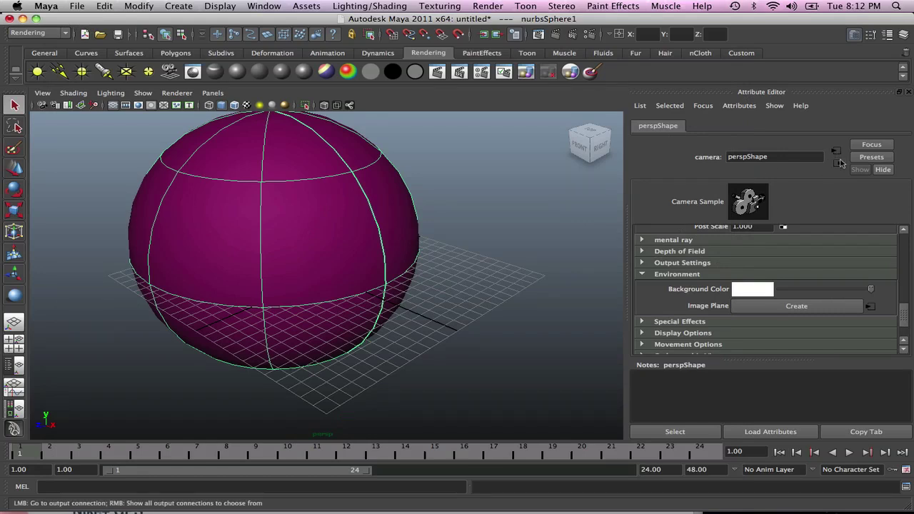
Reselect the sphere and bring up the transparency settings of its ramp shader
{"action": "left_click", "coordinate": [450, 205]}
{"action": "left_click", "coordinate": [318, 165]}
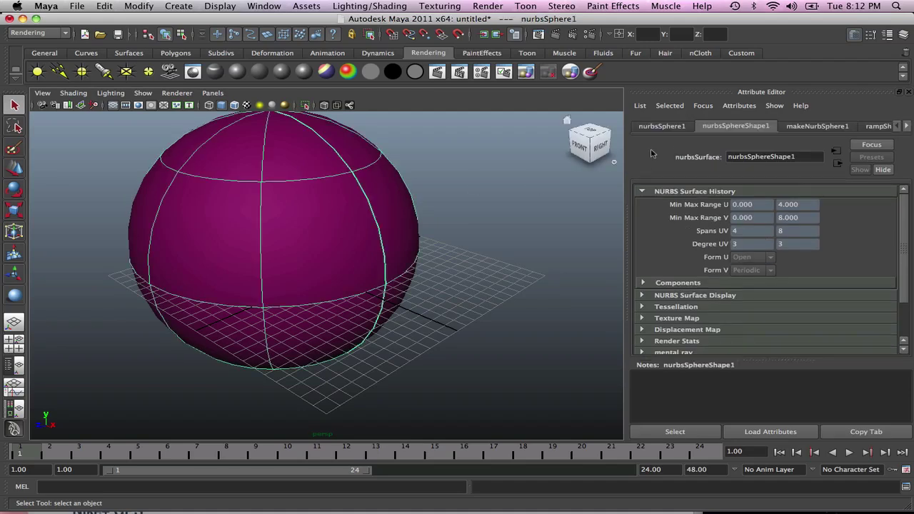
{"action": "left_click", "coordinate": [893, 126]}
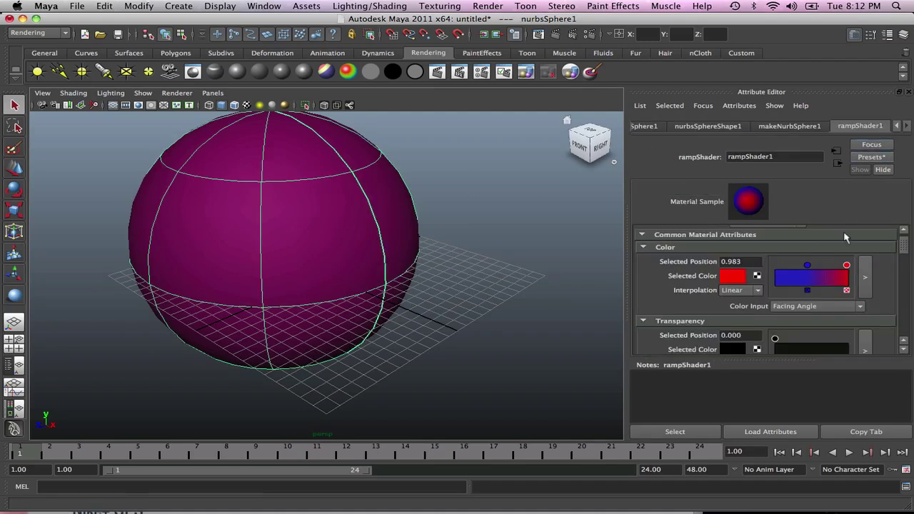
{"action": "scroll", "coordinate": [897, 265], "scroll_direction": "down", "scroll_amount": 5}
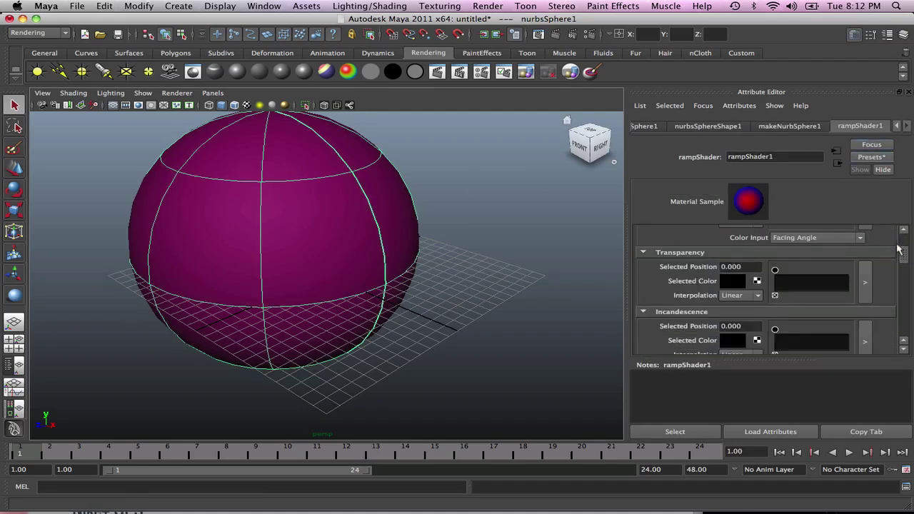
{"action": "scroll", "coordinate": [899, 248], "scroll_direction": "down", "scroll_amount": 1}
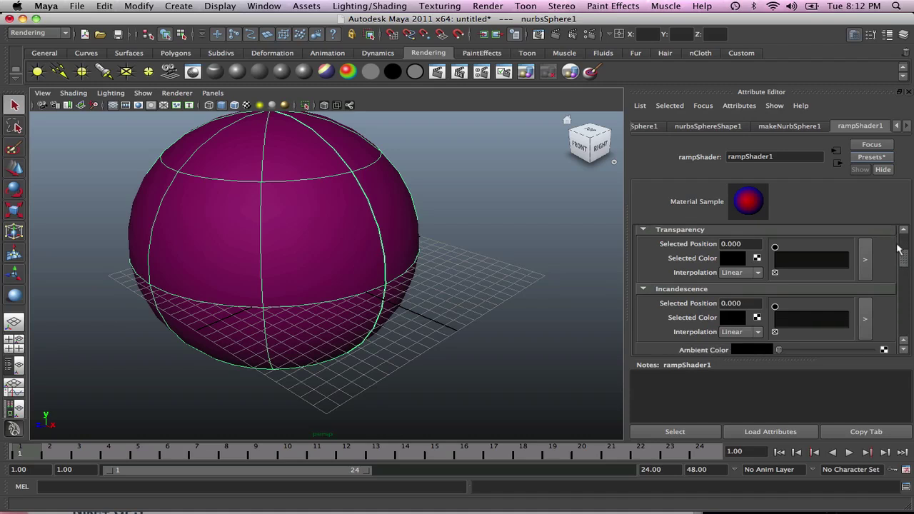
{"action": "left_click", "coordinate": [735, 259]}
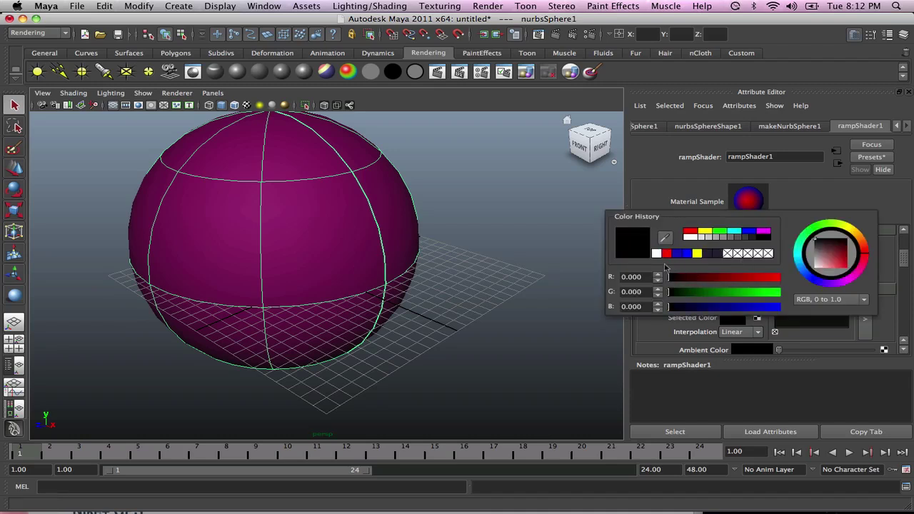
{"action": "left_click", "coordinate": [564, 286]}
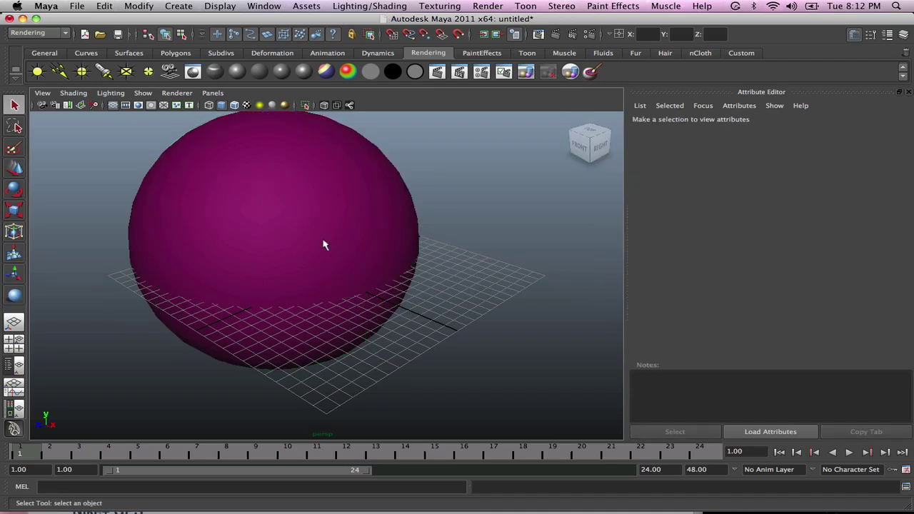
{"action": "left_click", "coordinate": [354, 234]}
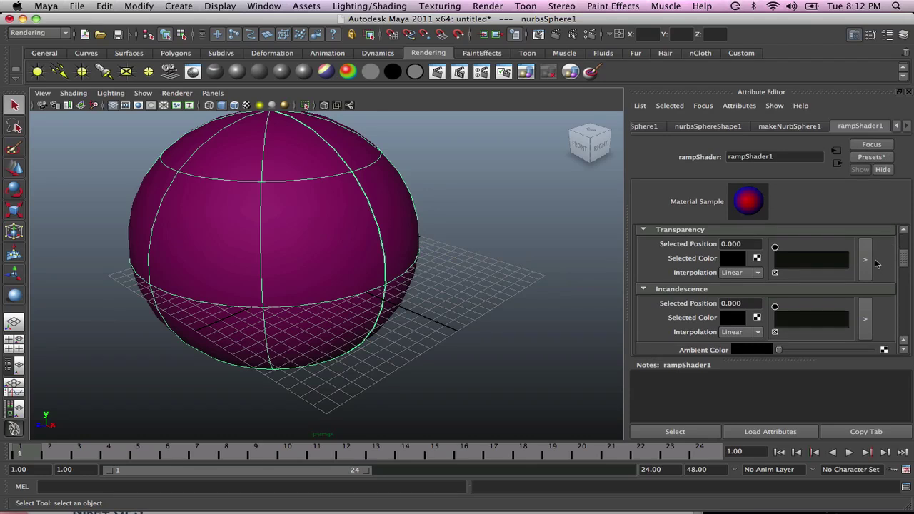
Delete the red marker from the shader's color ramp, keeping only the blue one
{"action": "left_click_drag", "start_coordinate": [905, 262], "coordinate": [909, 250]}
{"action": "left_click", "coordinate": [846, 277]}
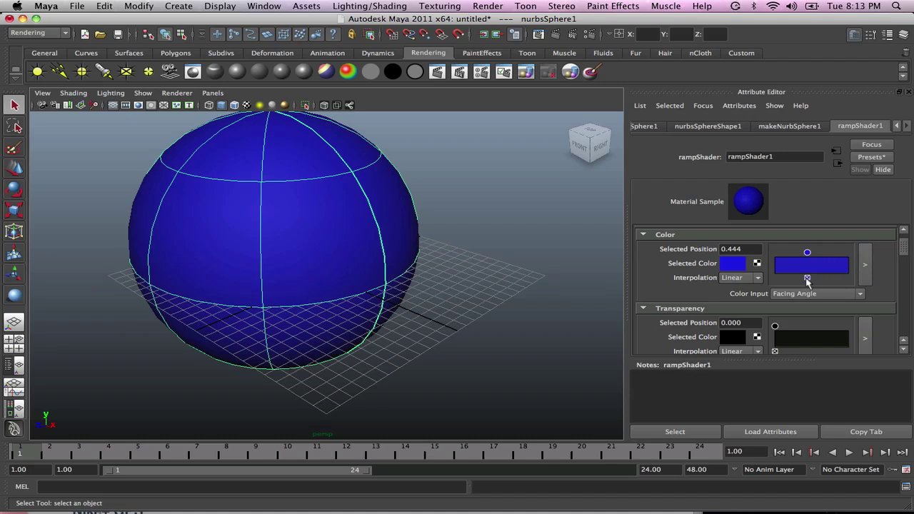
Add a second marker about three quarters along the transparency ramp and color it white
{"action": "left_click_drag", "start_coordinate": [905, 249], "coordinate": [907, 257]}
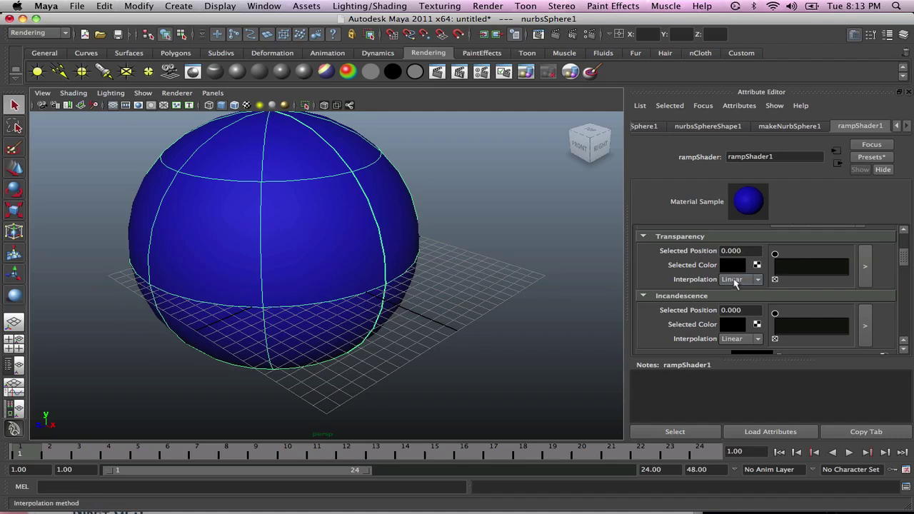
{"action": "left_click", "coordinate": [815, 266]}
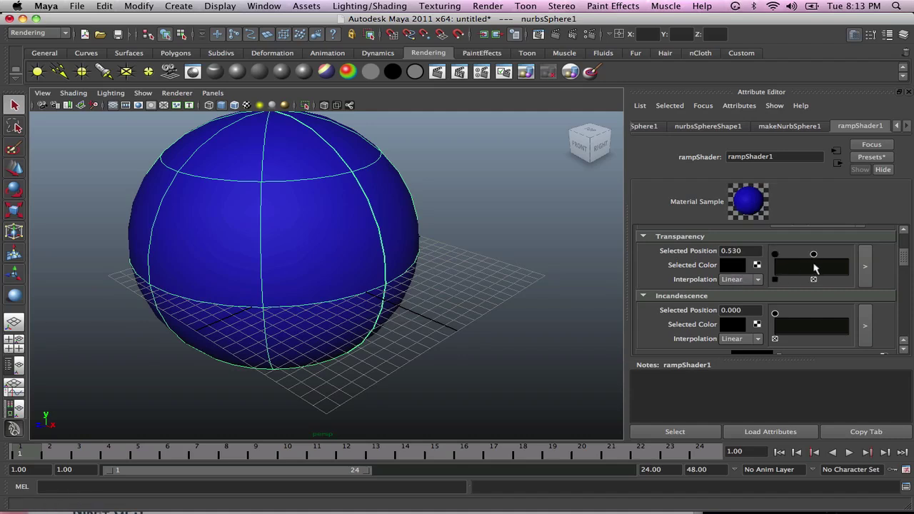
{"action": "left_click_drag", "start_coordinate": [814, 268], "coordinate": [832, 267]}
{"action": "left_click", "coordinate": [737, 267]}
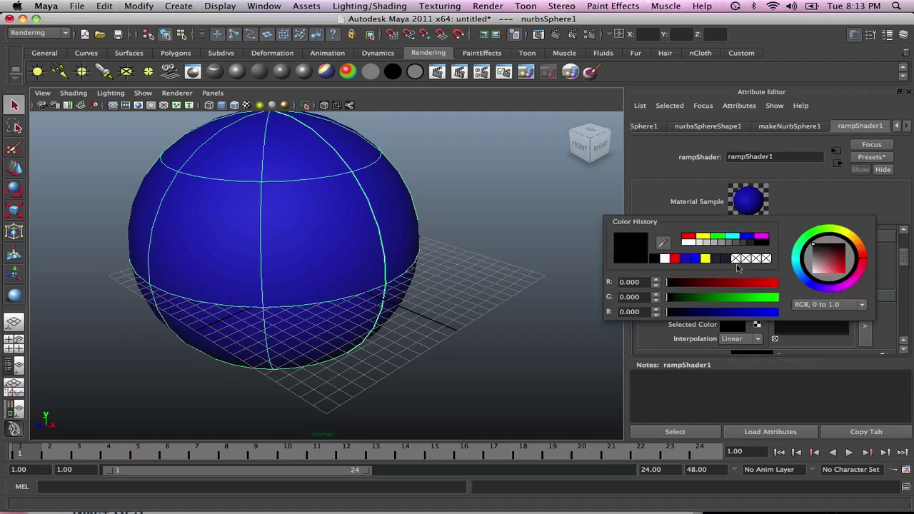
{"action": "left_click", "coordinate": [665, 259]}
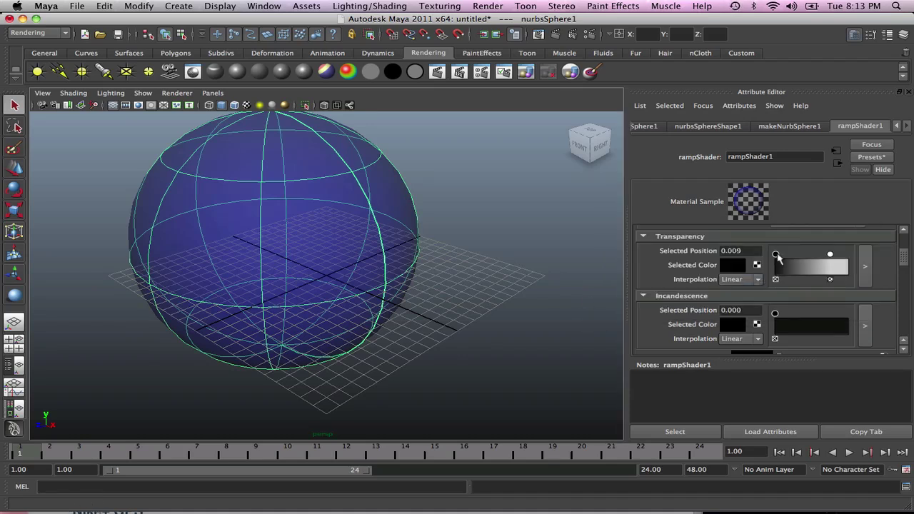
Move the black transparency marker to about position 0.243 and render the current frame to check the see-through center
{"action": "left_click_drag", "start_coordinate": [777, 258], "coordinate": [793, 259]}
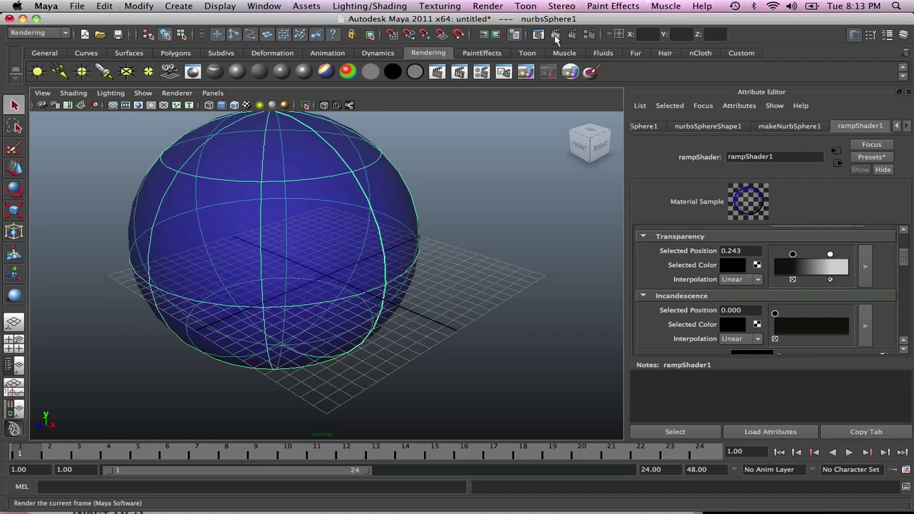
{"action": "left_click", "coordinate": [556, 36]}
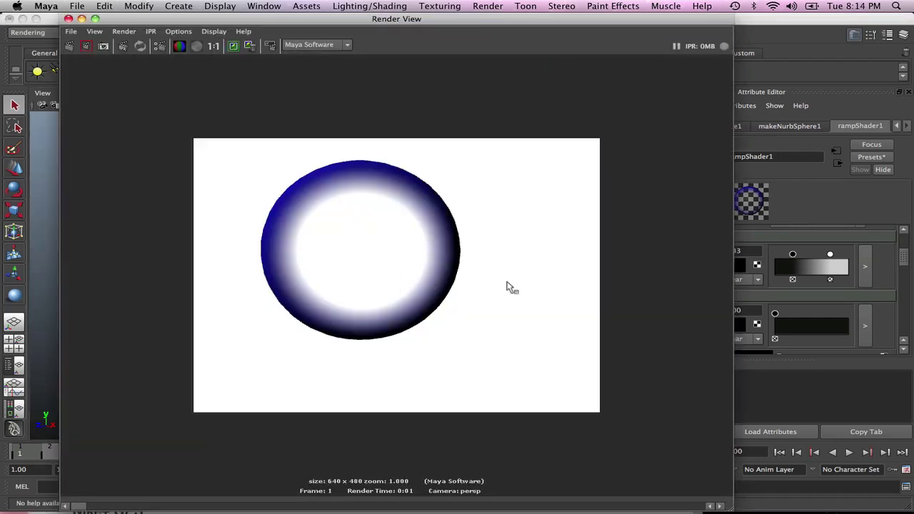
{"action": "left_click", "coordinate": [68, 19]}
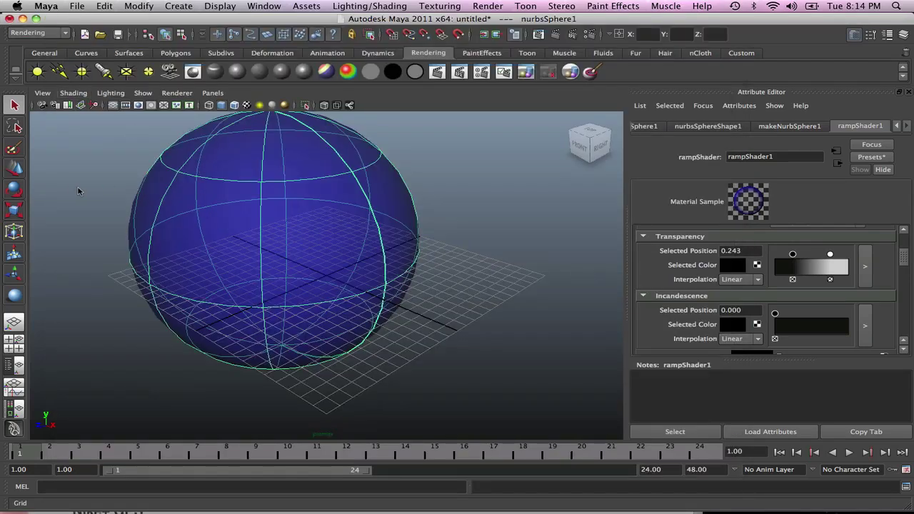
Import Bushjpg.jpg from the Desktop as an image plane behind the sphere in the perspective view
{"action": "left_click", "coordinate": [75, 189]}
{"action": "left_click", "coordinate": [42, 93]}
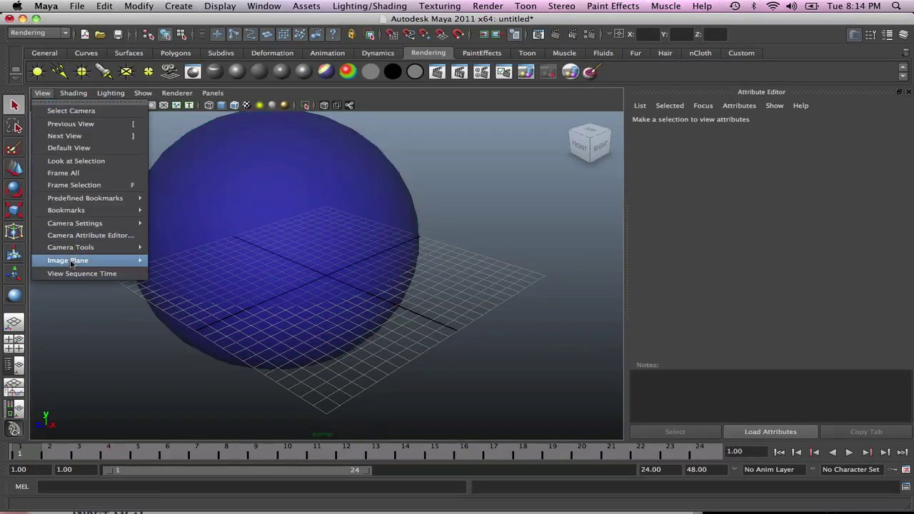
{"action": "mouse_move", "coordinate": [140, 261]}
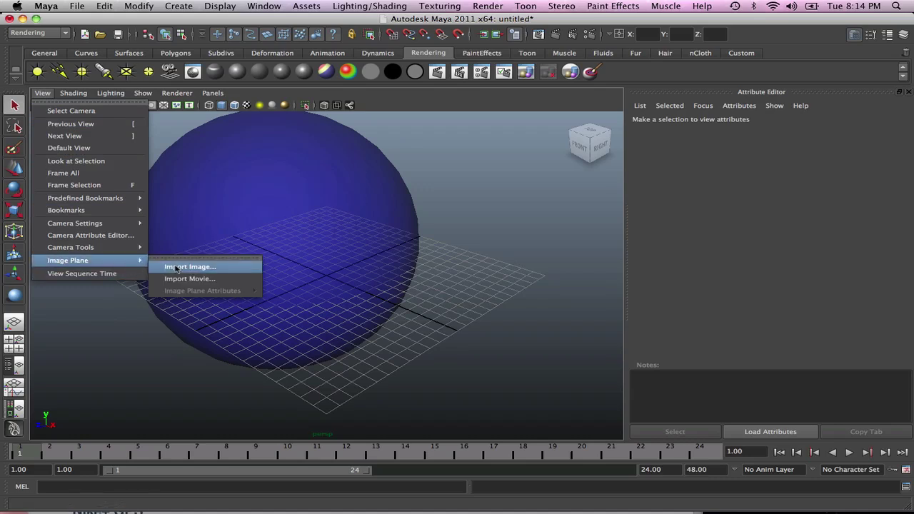
{"action": "left_click", "coordinate": [176, 267]}
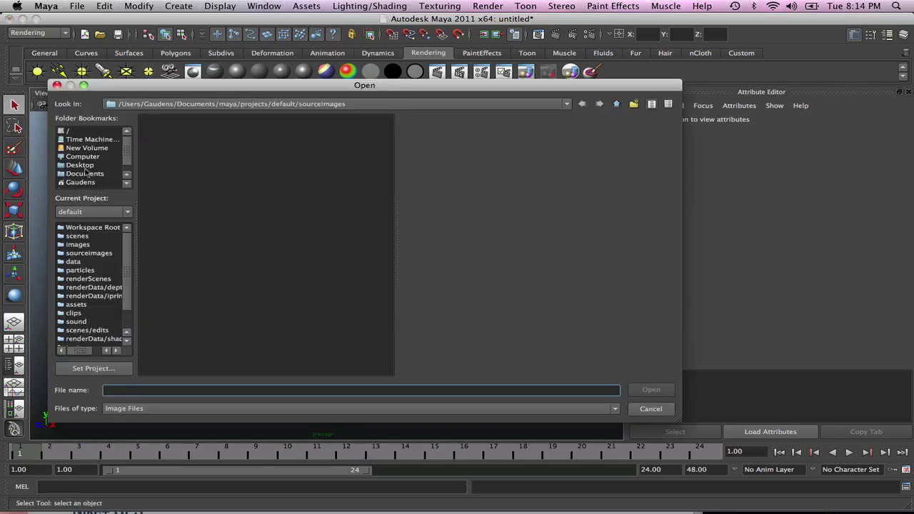
{"action": "left_click", "coordinate": [80, 165]}
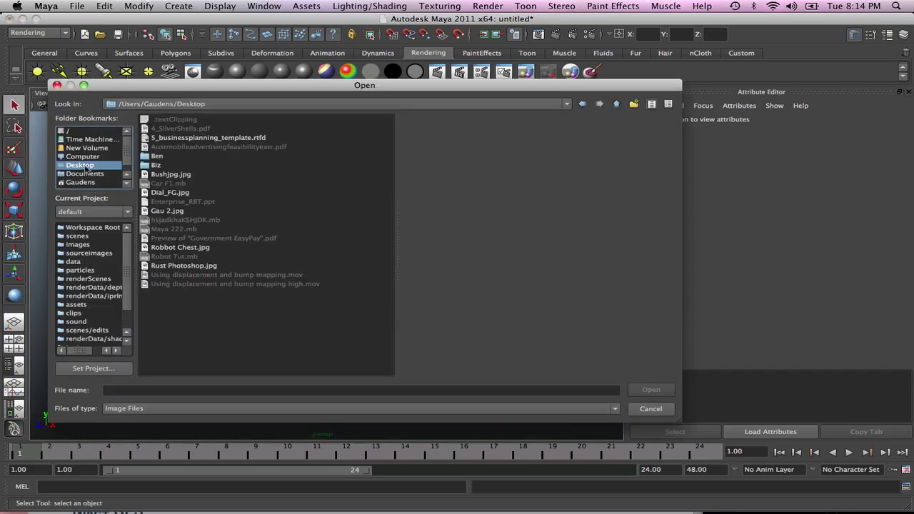
{"action": "left_click", "coordinate": [164, 175]}
{"action": "left_click", "coordinate": [659, 393]}
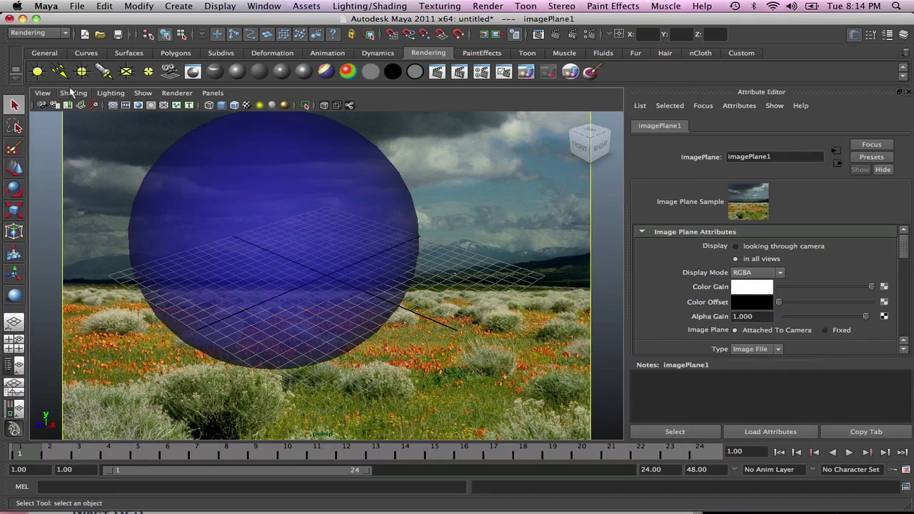
Hide the grid in the perspective view and reselect the sphere to show its ramp shader
{"action": "left_click", "coordinate": [148, 95]}
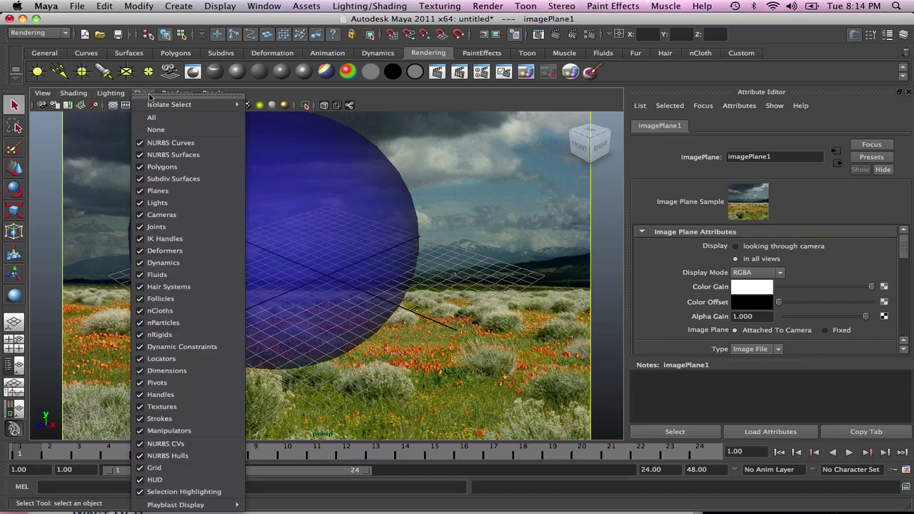
{"action": "left_click", "coordinate": [139, 470]}
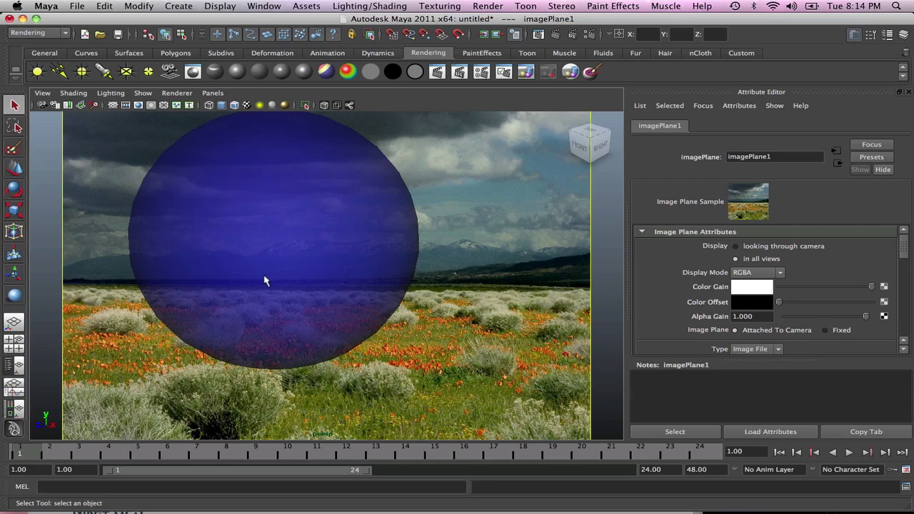
{"action": "left_click", "coordinate": [223, 202]}
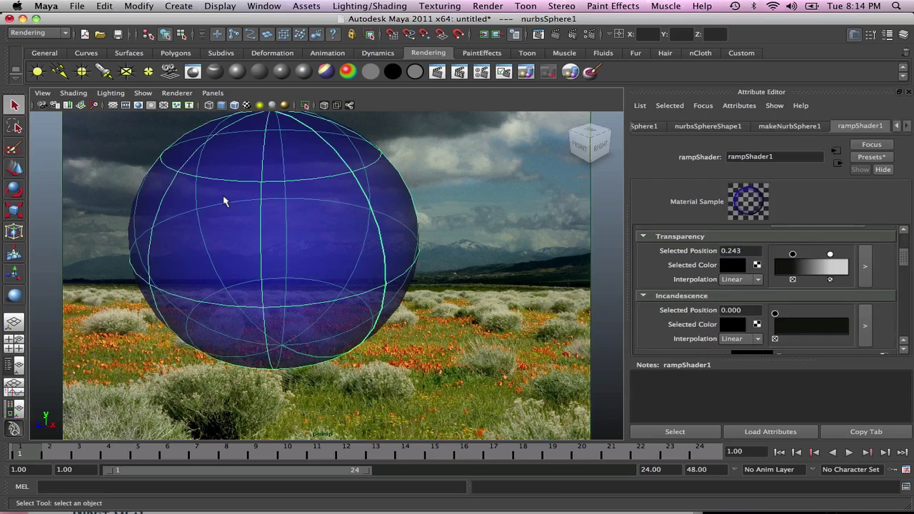
Reframe the sphere lower over the flower field and render the current frame to check it against the landscape
{"action": "left_click_drag", "start_coordinate": [224, 202], "coordinate": [239, 179], "text": "alt"}
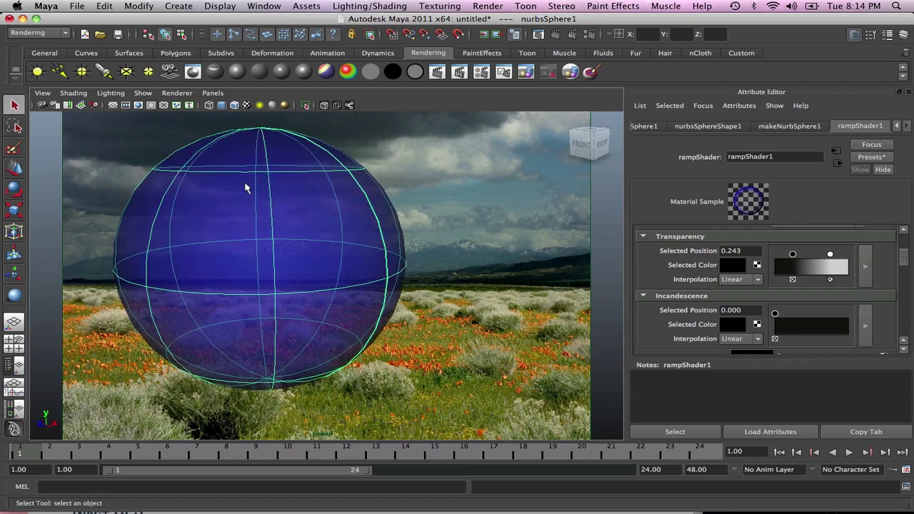
{"action": "middle_click_drag", "start_coordinate": [247, 187], "coordinate": [364, 221], "text": "alt"}
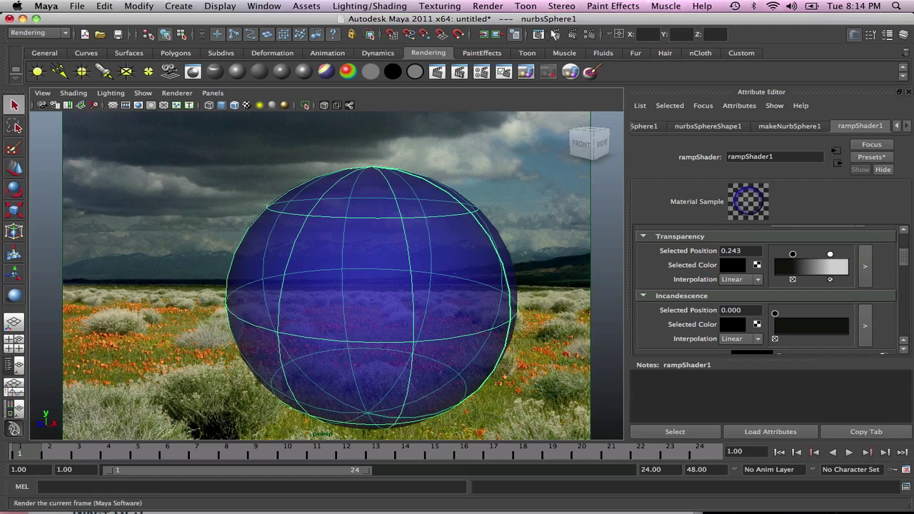
{"action": "left_click", "coordinate": [554, 34]}
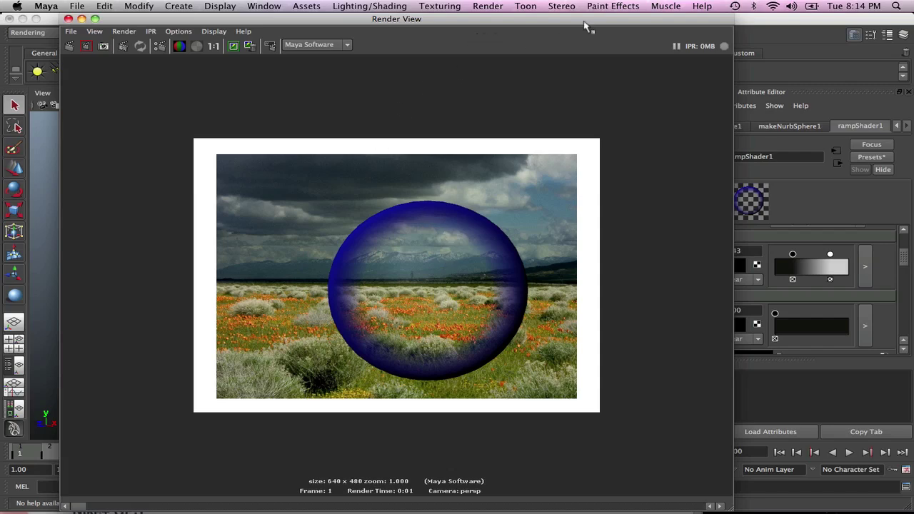
{"action": "left_click", "coordinate": [68, 19]}
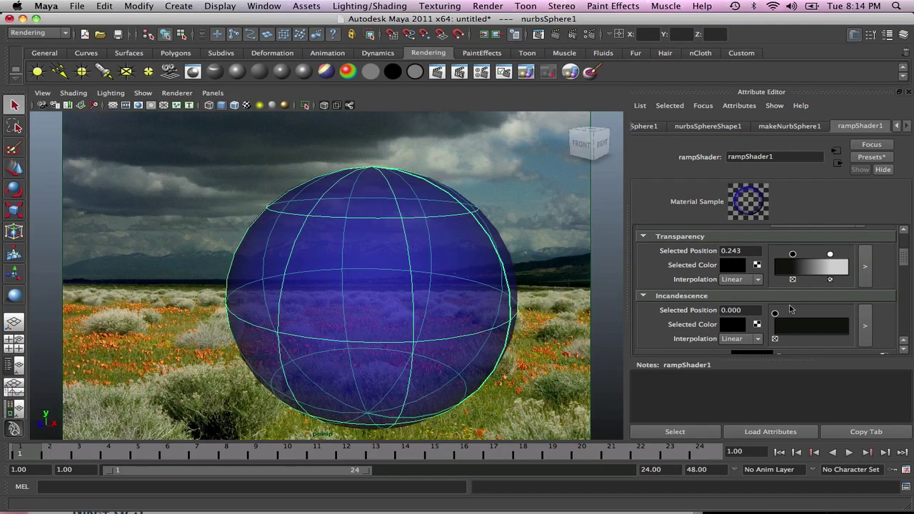
Move the black marker to position 0.050 in the enlarged transparency ramp and render the current frame to check the softer edge
{"action": "left_click", "coordinate": [866, 266]}
{"action": "left_click_drag", "start_coordinate": [406, 182], "coordinate": [331, 199]}
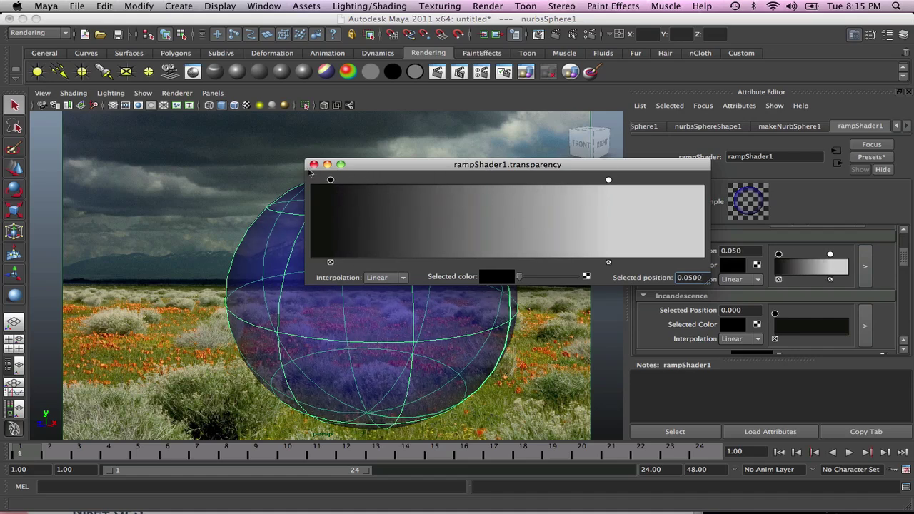
{"action": "left_click", "coordinate": [314, 165]}
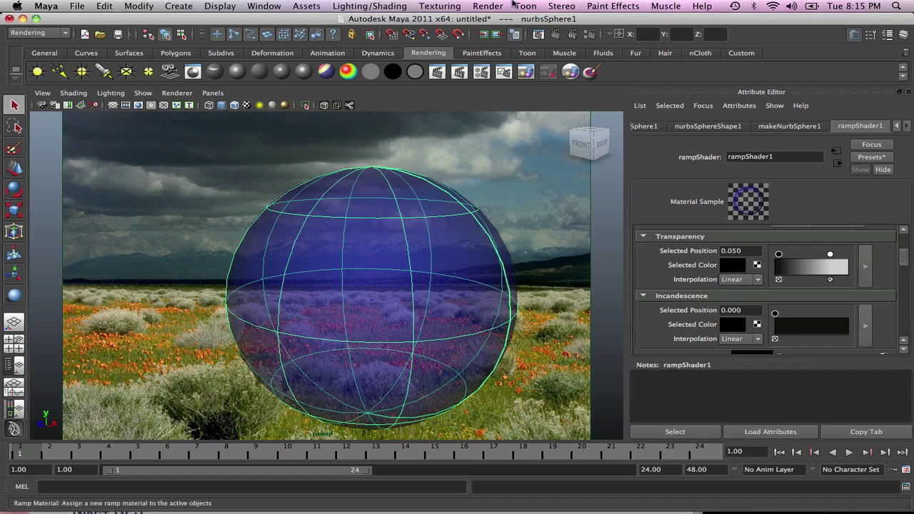
{"action": "left_click", "coordinate": [565, 34]}
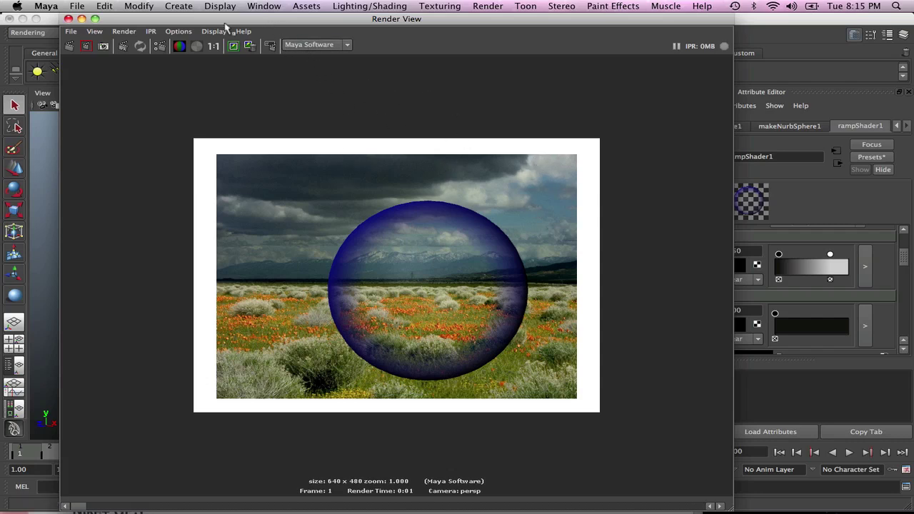
{"action": "left_click", "coordinate": [68, 19]}
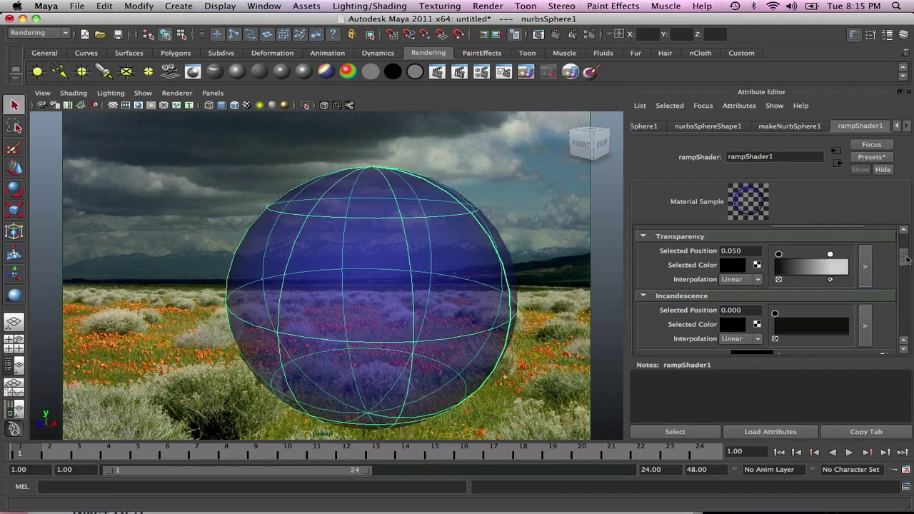
Reshape the Specular Roll Off curve into a descending slope with added points, including one at position 0.148 with value 0.880, and render the frame
{"action": "left_click_drag", "start_coordinate": [907, 259], "coordinate": [913, 295]}
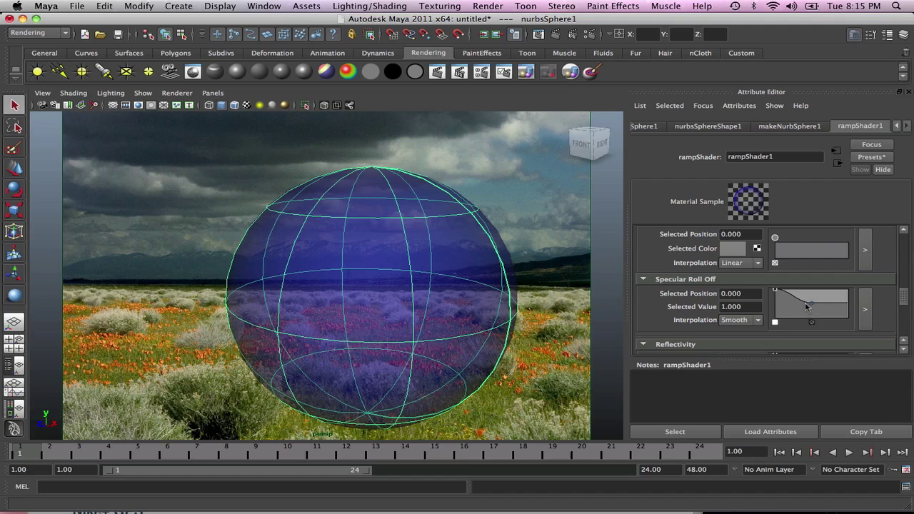
{"action": "mouse_move", "coordinate": [806, 307]}
{"action": "left_mouse_down"}
{"action": "mouse_move", "coordinate": [792, 298]}
{"action": "mouse_move", "coordinate": [810, 309]}
{"action": "left_mouse_up"}
{"action": "left_click", "coordinate": [805, 305]}
{"action": "left_click", "coordinate": [840, 321]}
{"action": "left_click", "coordinate": [787, 295]}
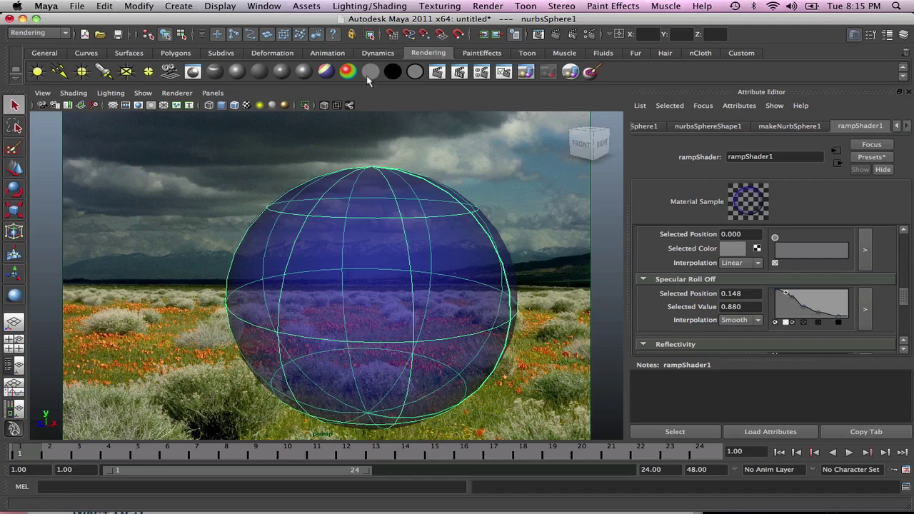
{"action": "left_click", "coordinate": [555, 34]}
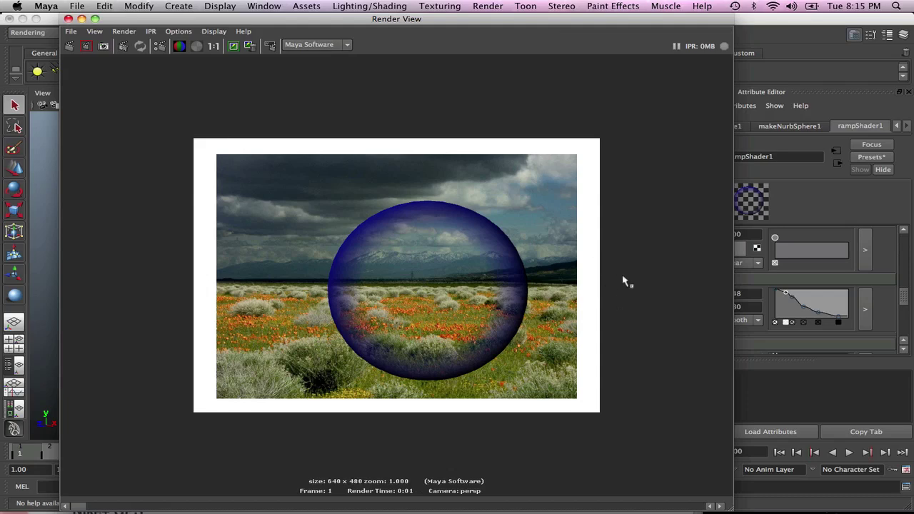
{"action": "left_click", "coordinate": [68, 18]}
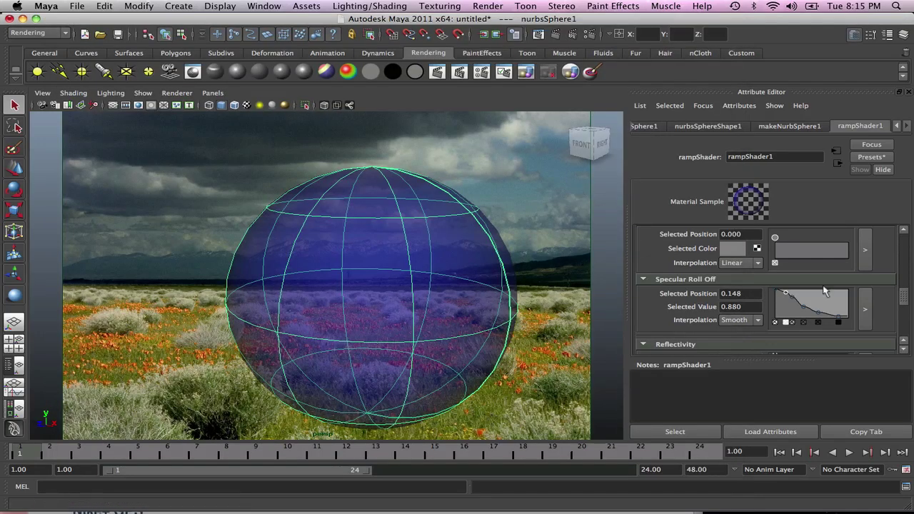